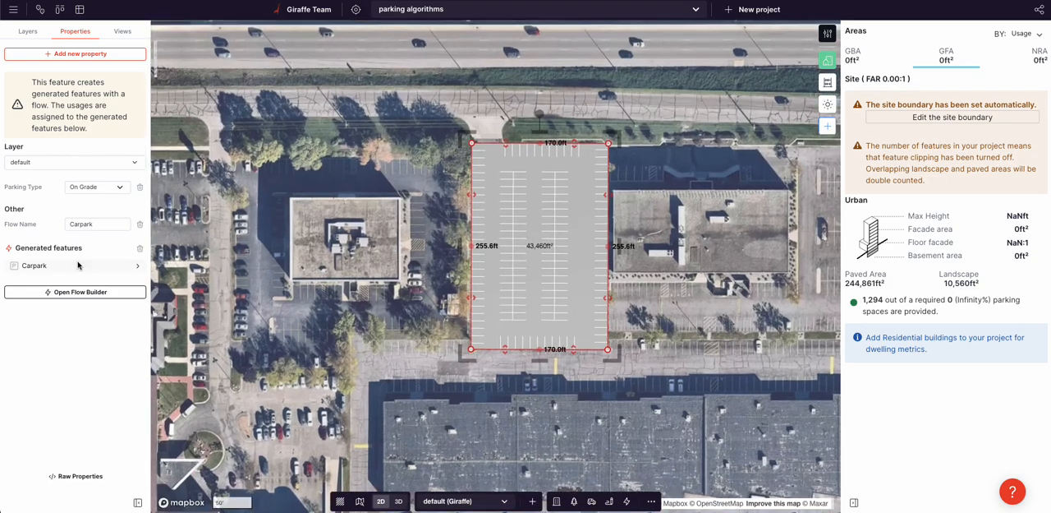
# Step: Set the carpark's parking lots to have an island every 5 bays with an island width of 10 ft
pyautogui.click(69, 43)
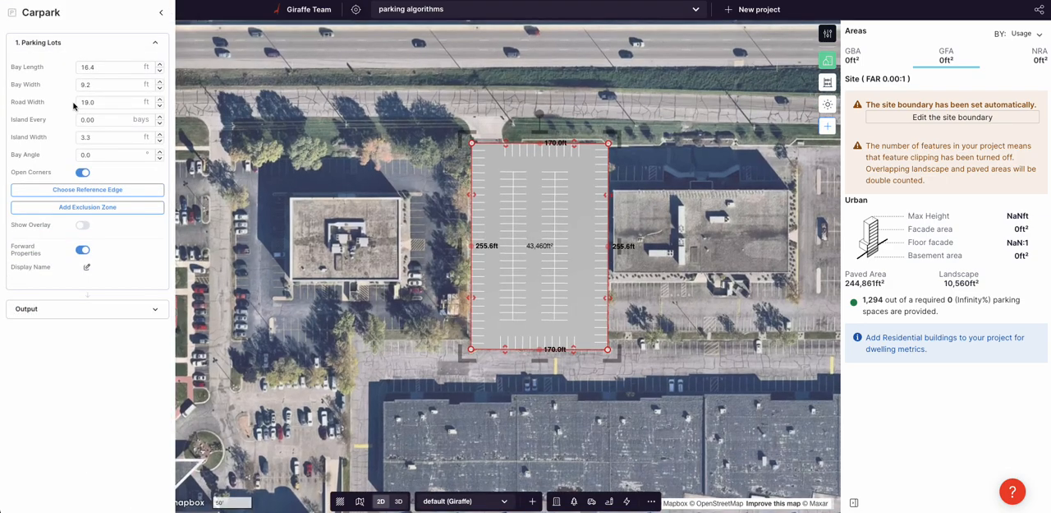
pyautogui.click(89, 136)
pyautogui.click(92, 120)
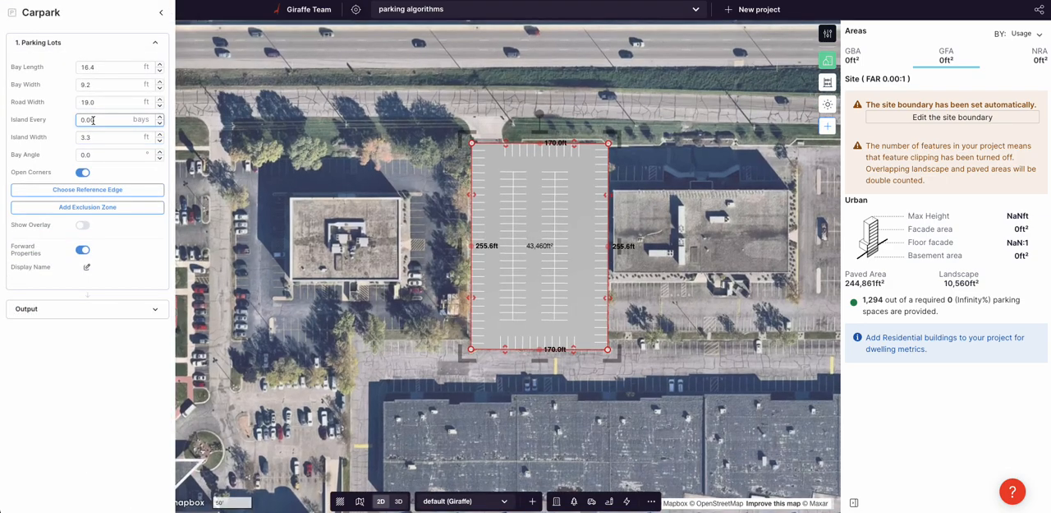
pyautogui.moveTo(106, 120); pyautogui.dragTo(43, 120)
pyautogui.write('5')
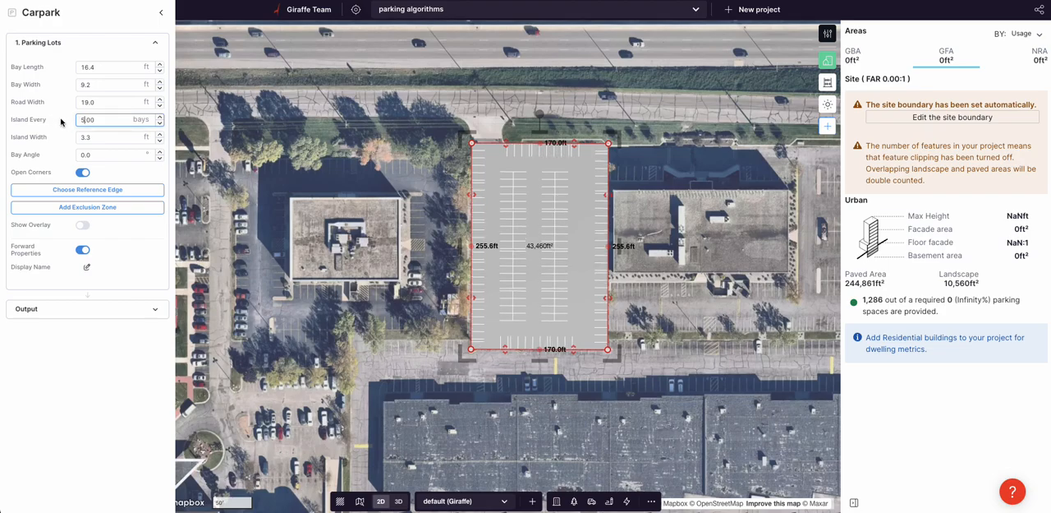
pyautogui.doubleClick(94, 143)
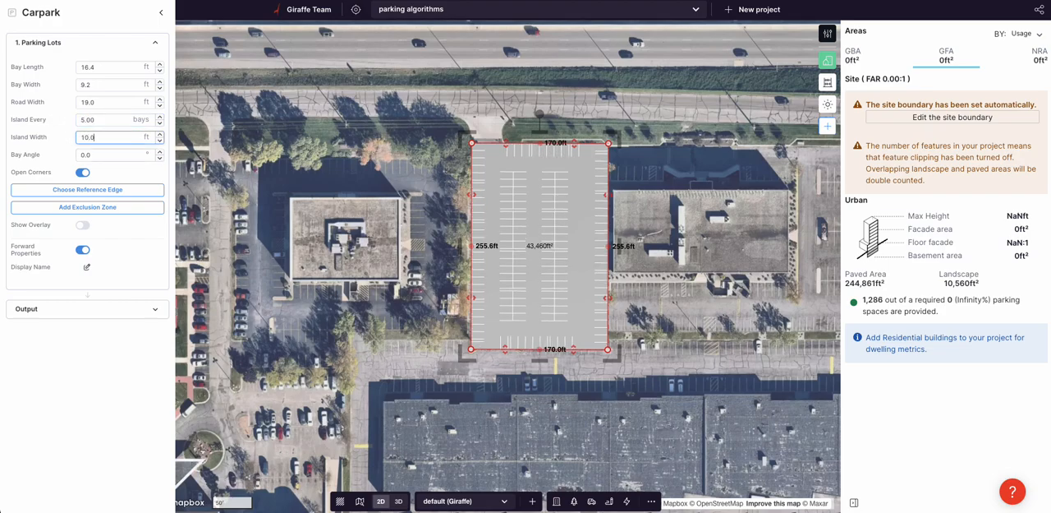
# Step: Choose a new reference edge for the carpark's parking rows and widen the lot to about 222 ft
pyautogui.click(84, 192)
pyautogui.click(103, 148)
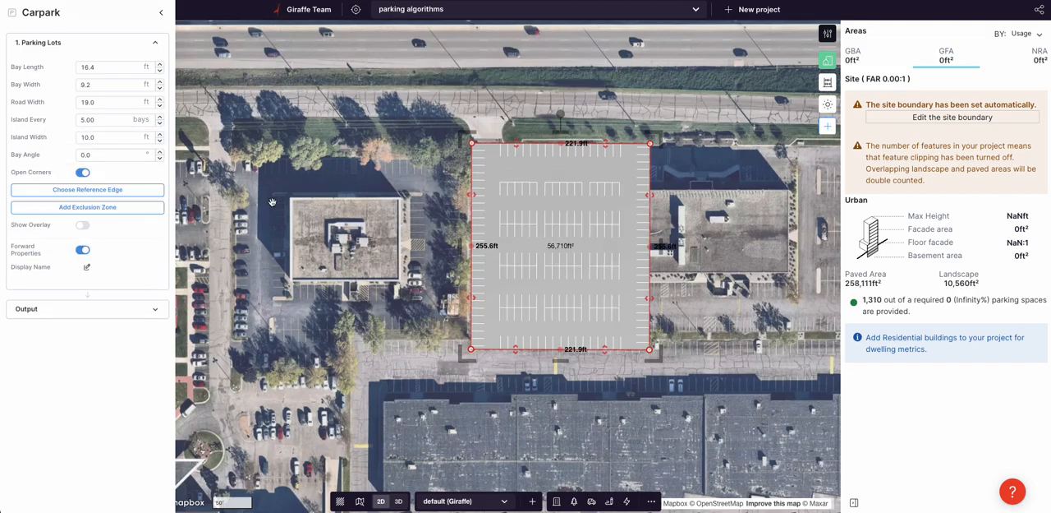
# Step: Add a small four-sided exclusion zone, about 51 ft long, over the carpark's northwest corner
pyautogui.click(93, 207)
pyautogui.click(475, 128)
pyautogui.click(474, 180)
pyautogui.click(497, 181)
pyautogui.click(502, 141)
pyautogui.click(476, 137)
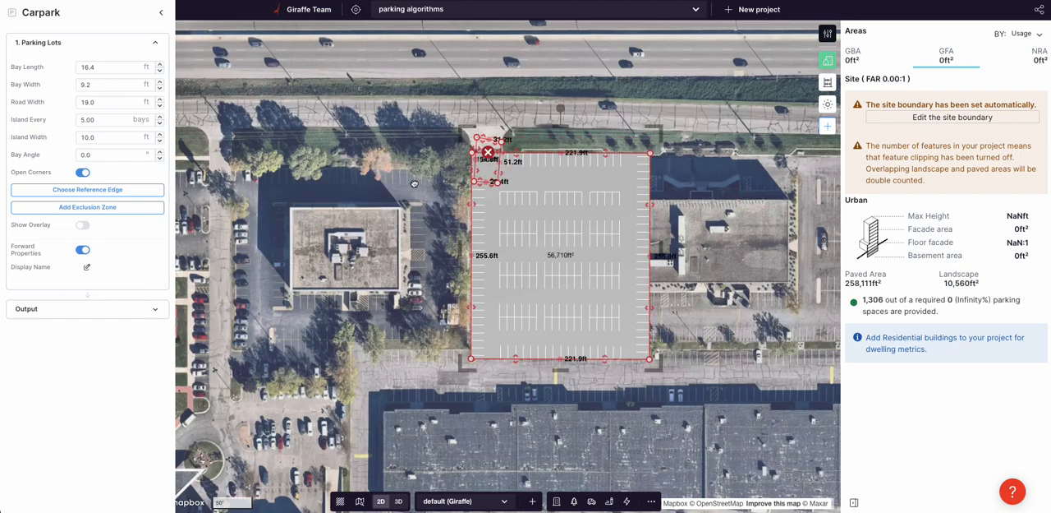
pyautogui.click(415, 183)
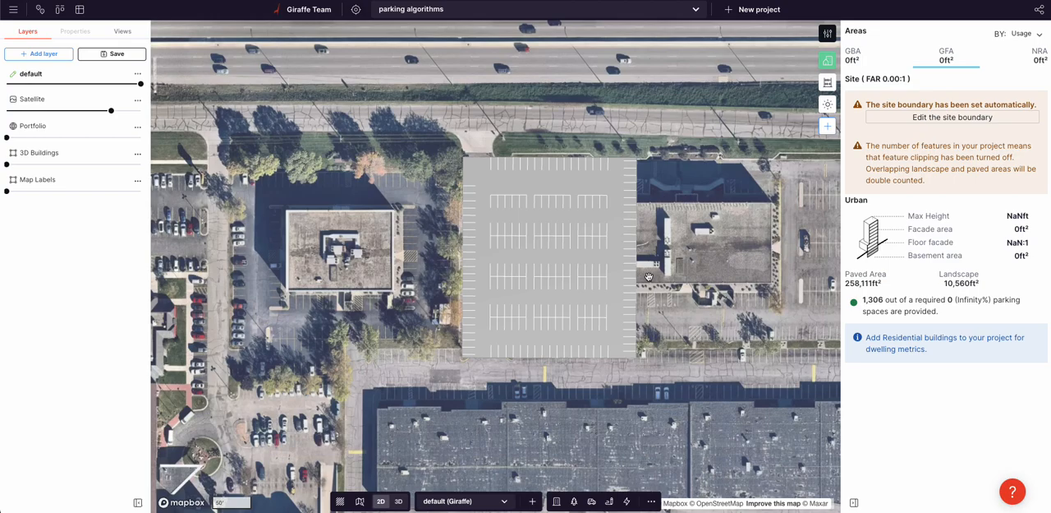
# Step: Move the whole carpark west so that it clears the building on its east side
pyautogui.moveTo(684, 300); pyautogui.dragTo(585, 290)
pyautogui.scroll(2, 517, 305)
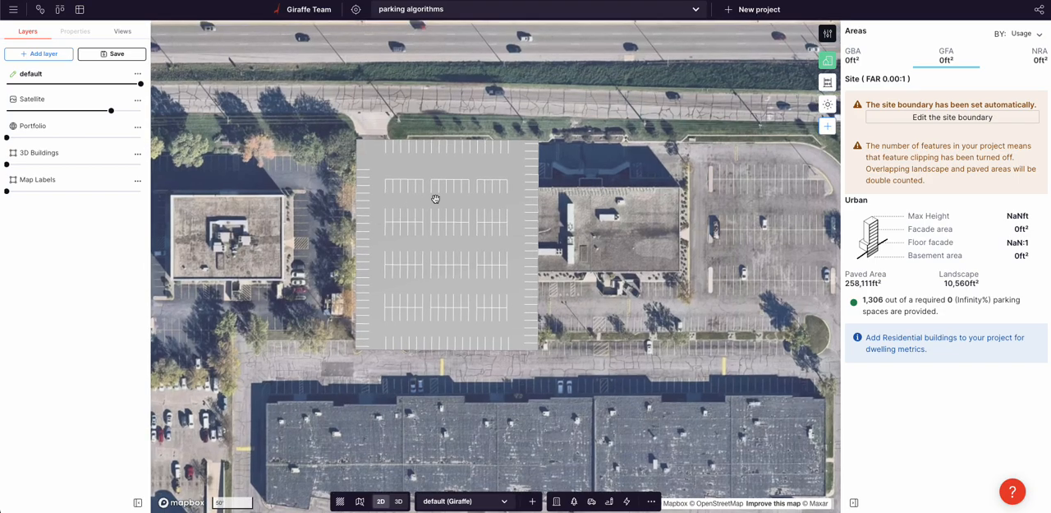
pyautogui.scroll(2, 435, 206)
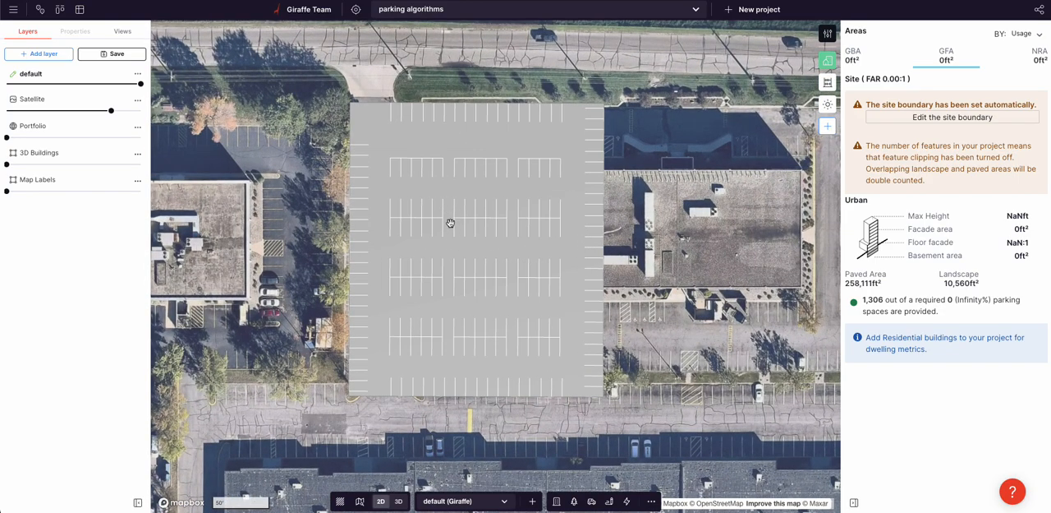
pyautogui.moveTo(561, 278); pyautogui.dragTo(501, 269)
pyautogui.scroll(-2, 505, 275)
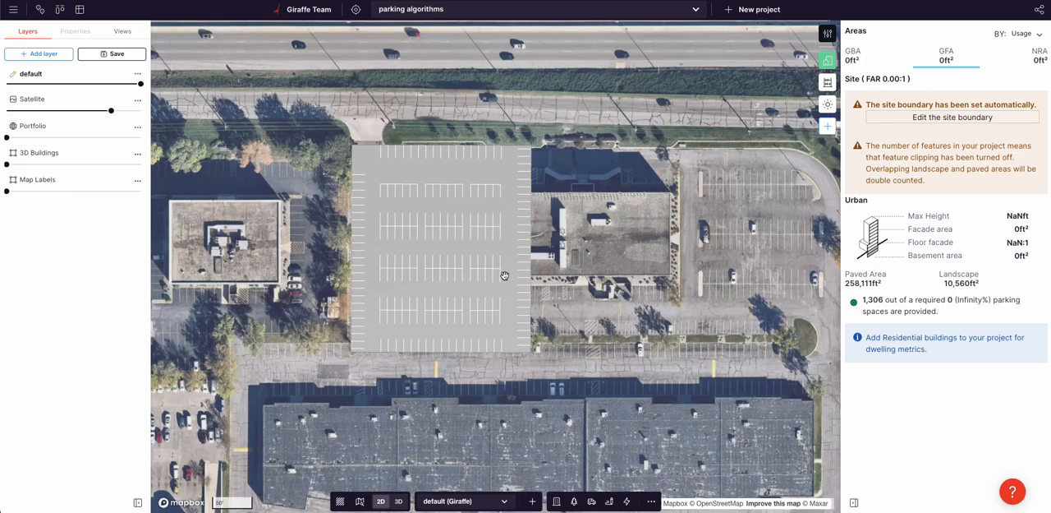
pyautogui.scroll(-2, 504, 275)
pyautogui.click(499, 291)
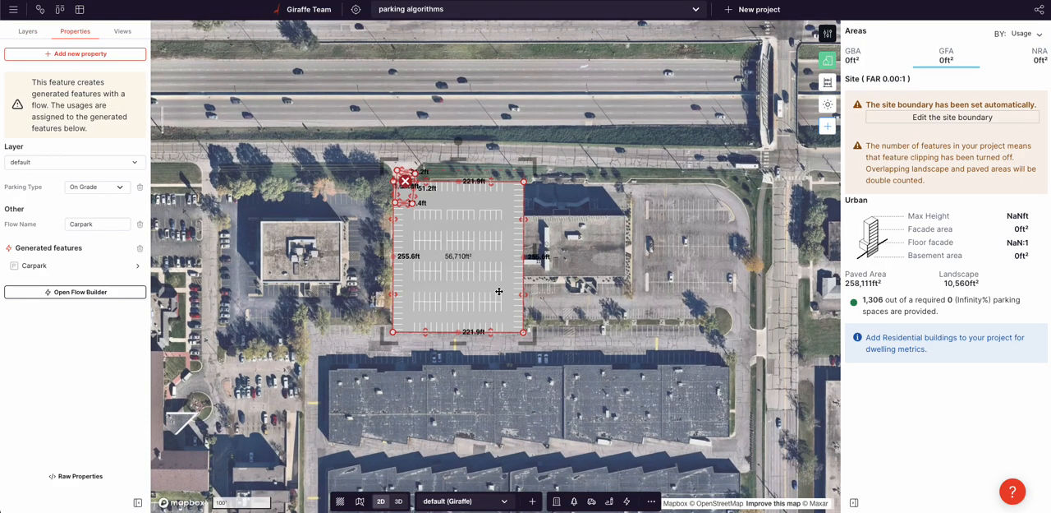
pyautogui.moveTo(499, 291); pyautogui.dragTo(437, 292)
pyautogui.moveTo(580, 298); pyautogui.dragTo(562, 294)
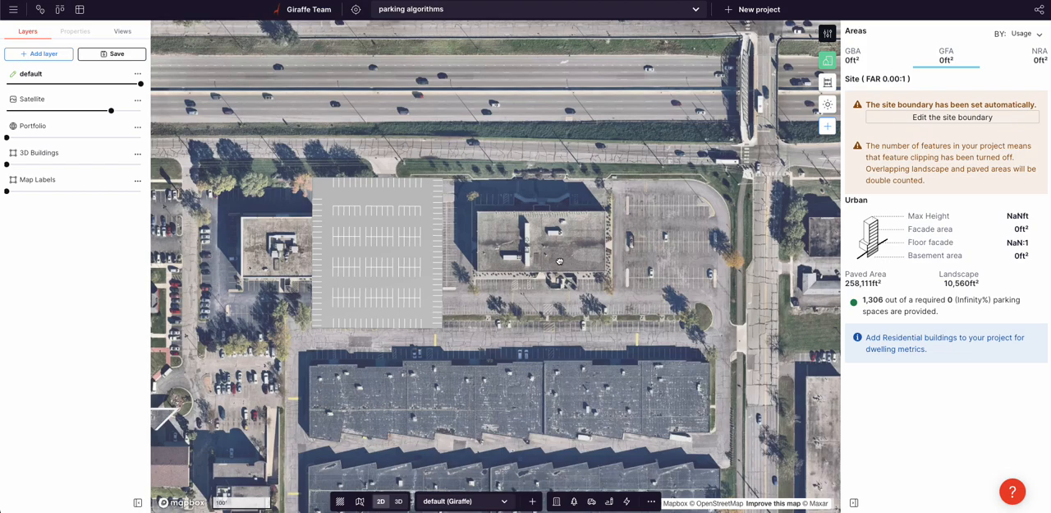
pyautogui.moveTo(560, 261); pyautogui.dragTo(546, 258)
# Step: Hide the satellite imagery and draw a rectangle about 288 by 248 ft on the empty area east of the carpark
pyautogui.moveTo(111, 111)
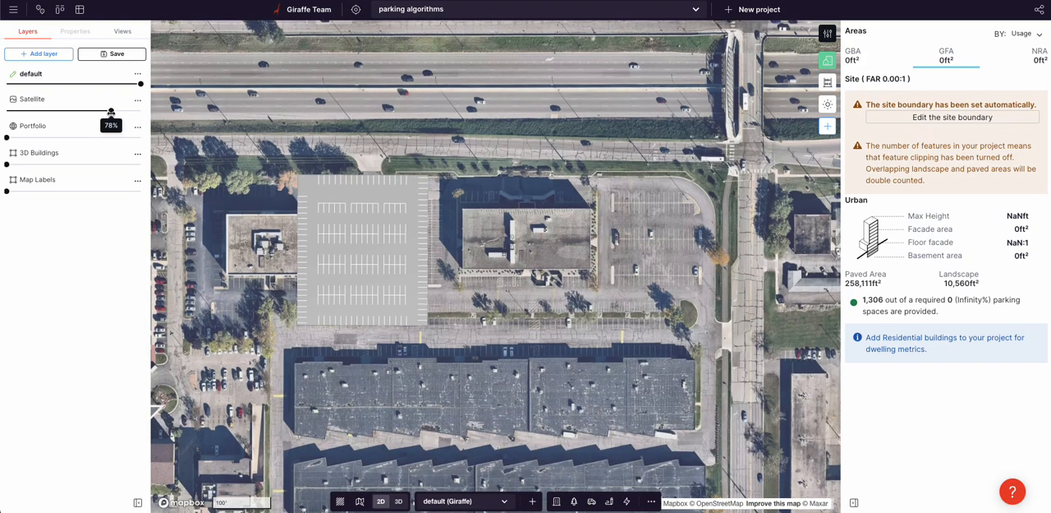
pyautogui.moveTo(111, 111); pyautogui.dragTo(5, 111)
pyautogui.scroll(-3, 463, 224)
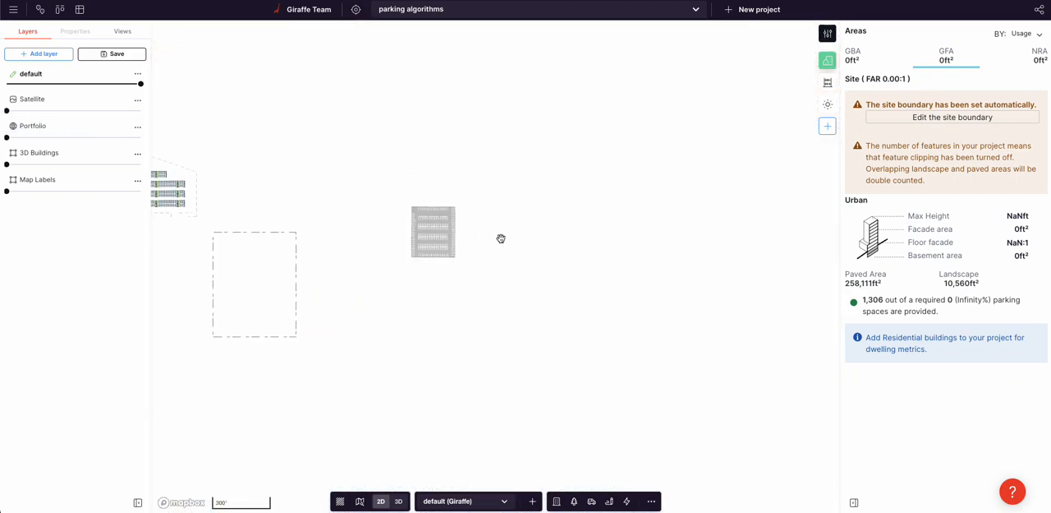
pyautogui.scroll(3, 525, 234)
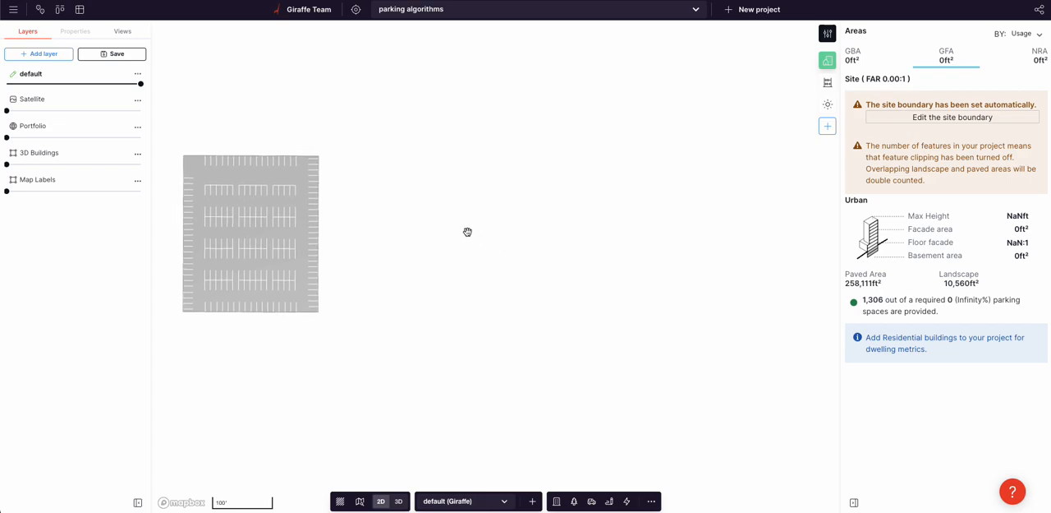
pyautogui.press('r')
pyautogui.click(404, 158)
pyautogui.click(403, 309)
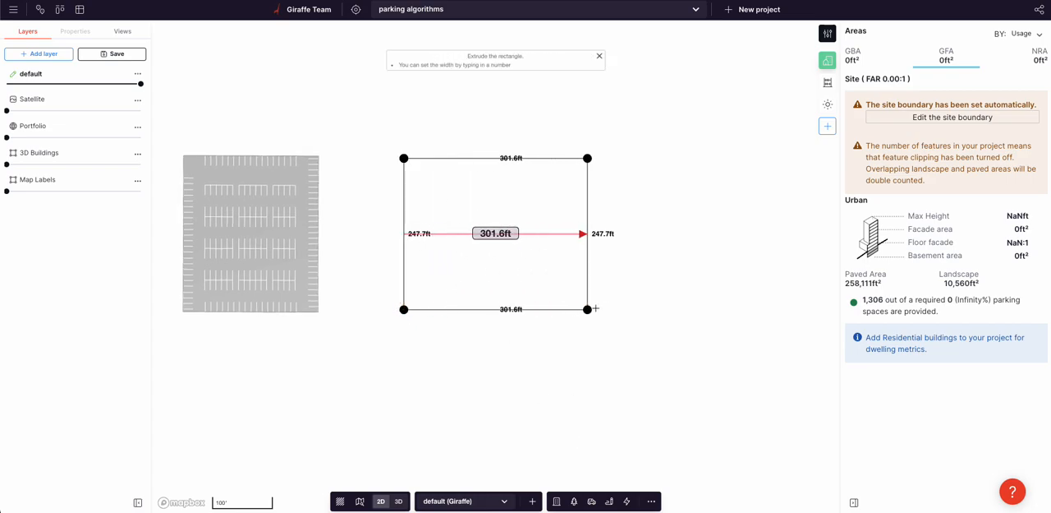
pyautogui.click(579, 309)
# Step: Apply the Structural Grid flow to the new rectangle and open its flow for editing
pyautogui.click(52, 148)
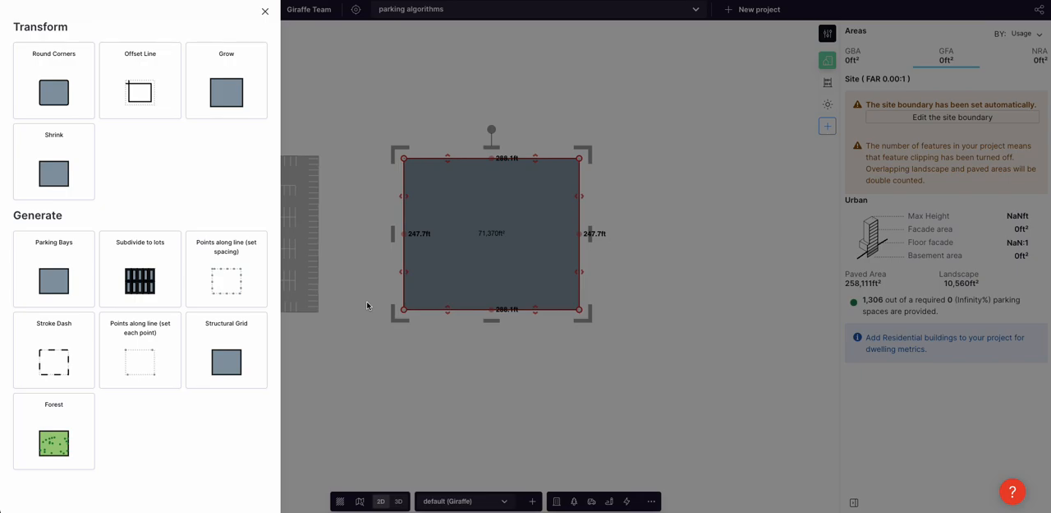
pyautogui.click(223, 355)
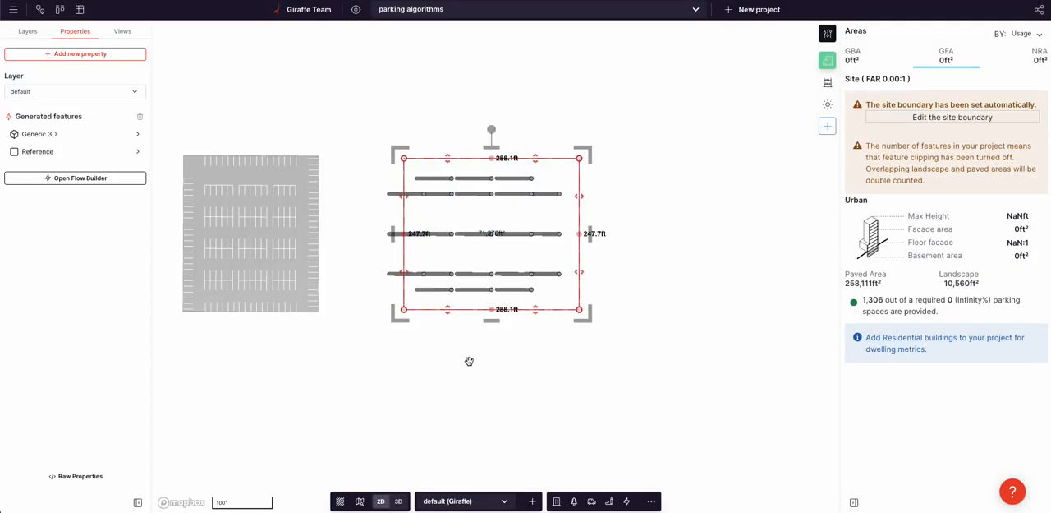
pyautogui.click(95, 179)
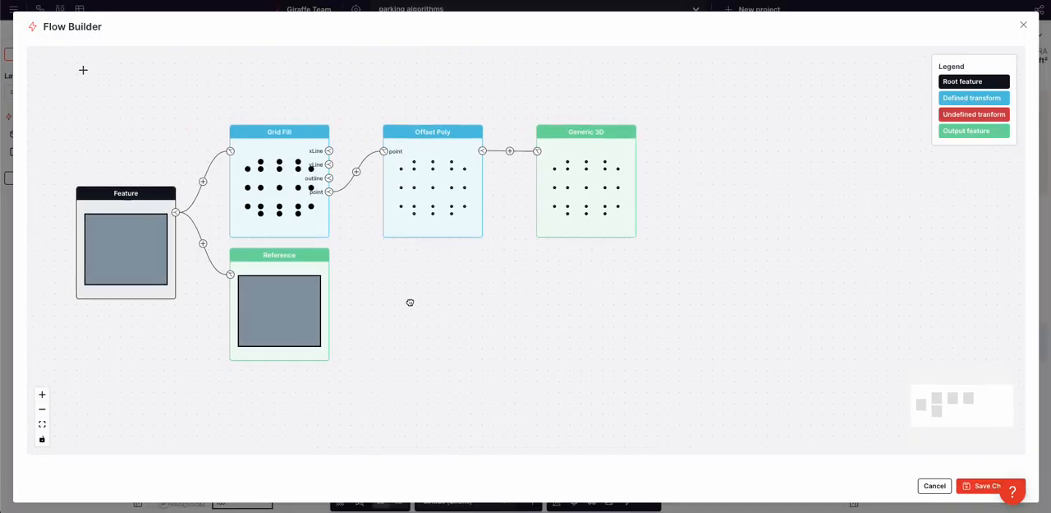
# Step: Make the Grid Fill transform generate lines and stop generating points
pyautogui.scroll(3, 287, 177)
pyautogui.click(265, 177)
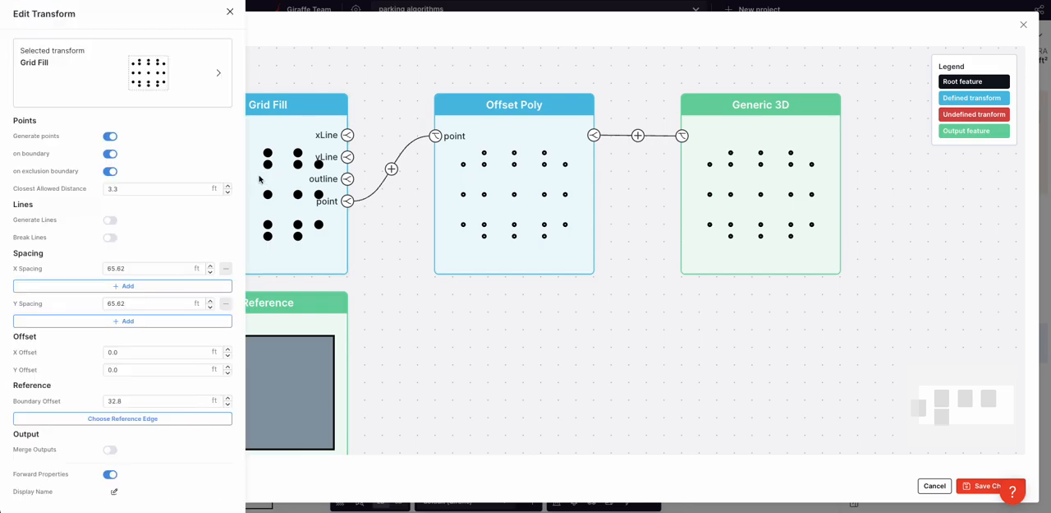
pyautogui.click(110, 220)
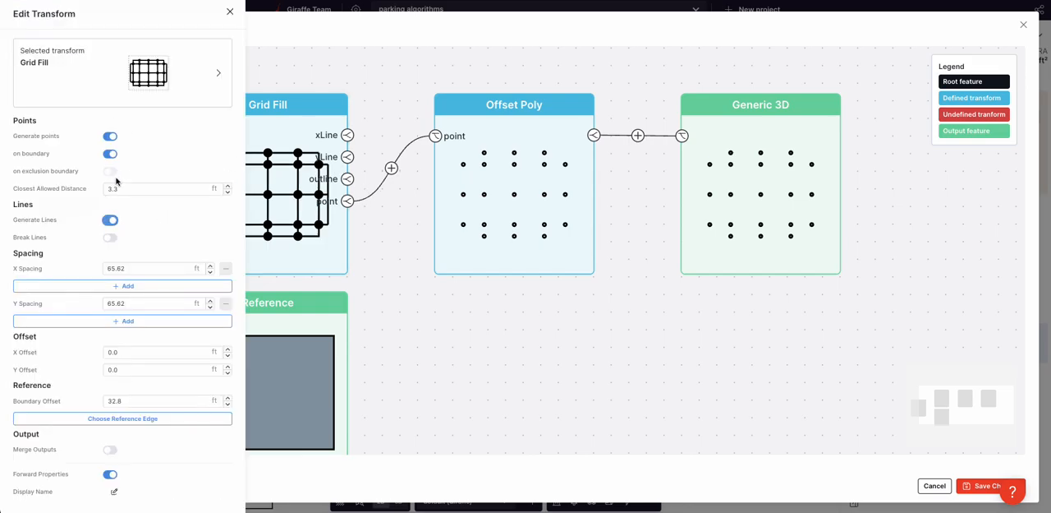
pyautogui.click(110, 136)
pyautogui.click(638, 365)
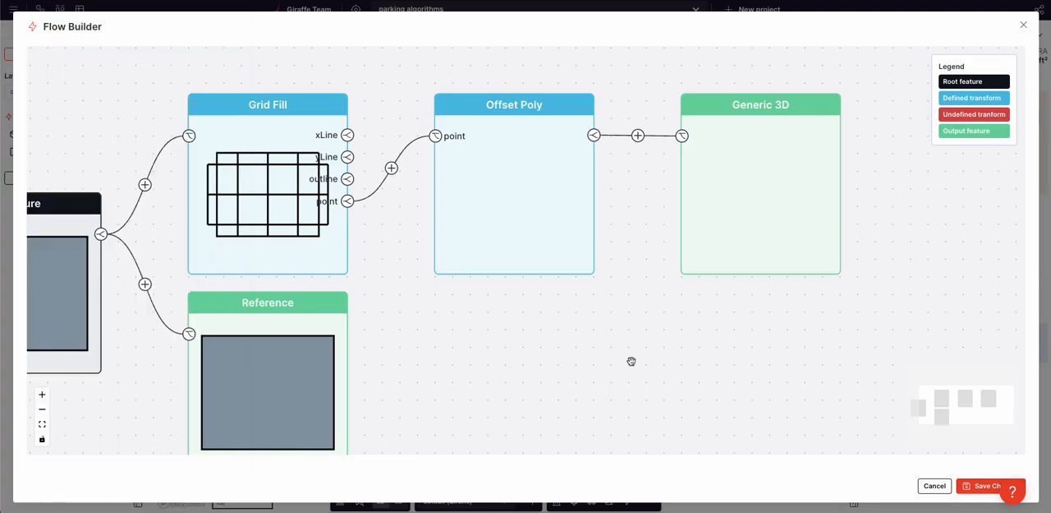
# Step: Add an output for Grid Fill's xLine and delete the Offset Poly and Generic 3D branch
pyautogui.click(345, 136)
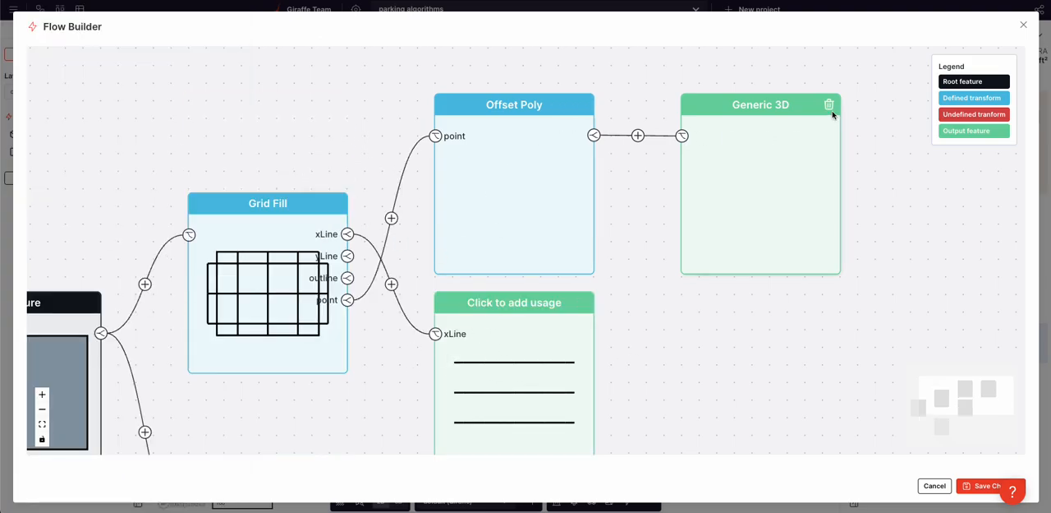
pyautogui.click(828, 104)
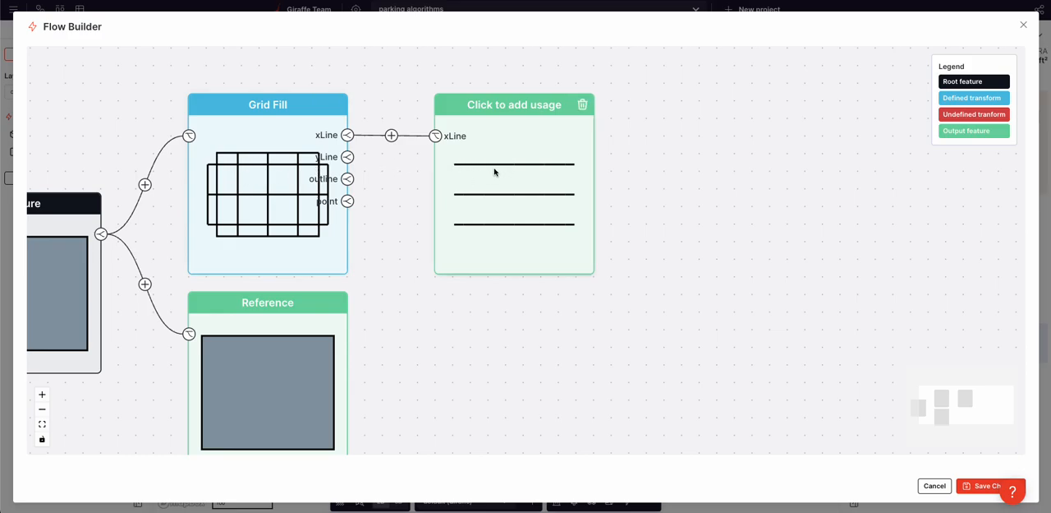
# Step: Set Grid Fill's X Spacing to 100000 ft and its X Offset to 5000 ft
pyautogui.click(274, 179)
pyautogui.doubleClick(135, 264)
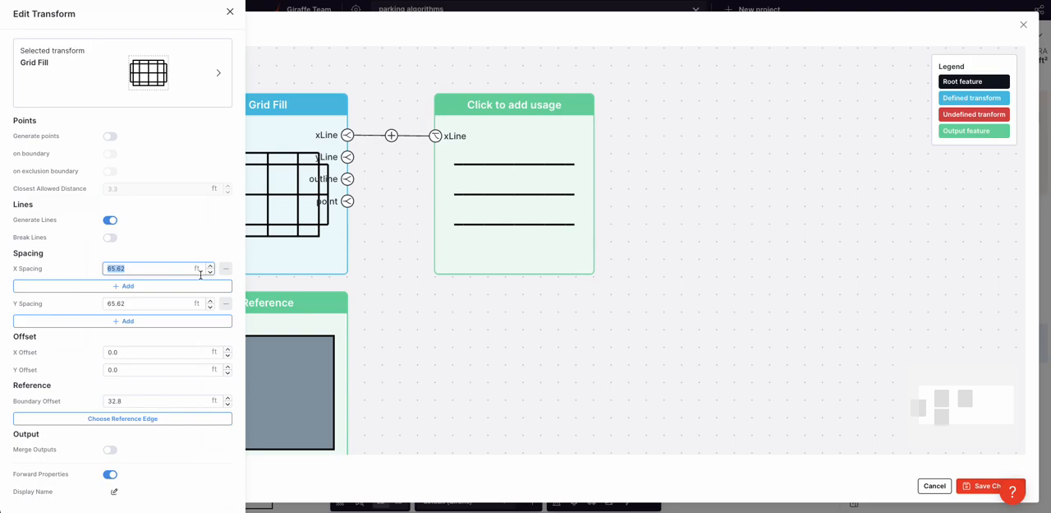
pyautogui.write('1000.00')
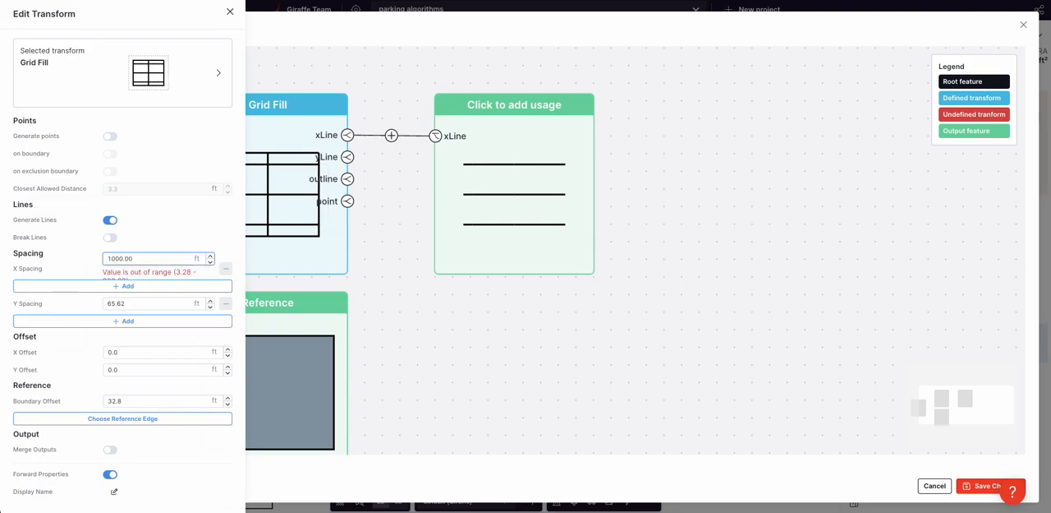
pyautogui.doubleClick(153, 256)
pyautogui.write('1000')
pyautogui.click(136, 354)
pyautogui.write('5000.0')
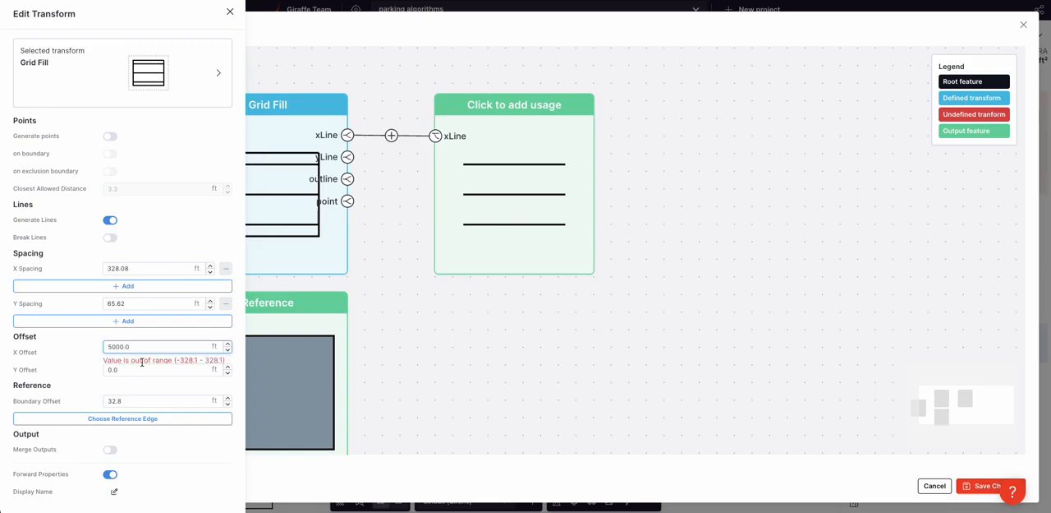
pyautogui.click(383, 347)
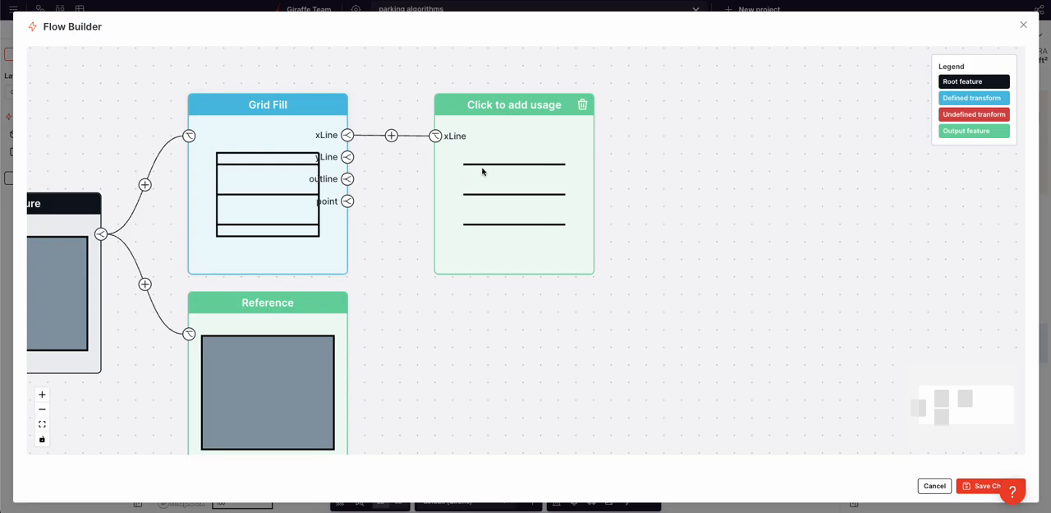
# Step: Set Grid Fill's Y Spacing to 48 ft and close the transform's settings
pyautogui.click(236, 173)
pyautogui.doubleClick(128, 303)
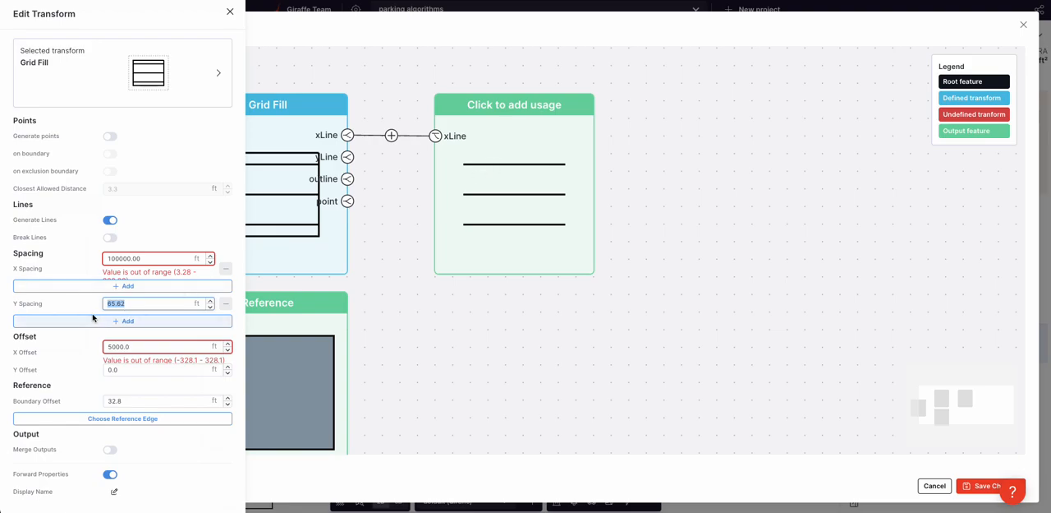
pyautogui.write('30')
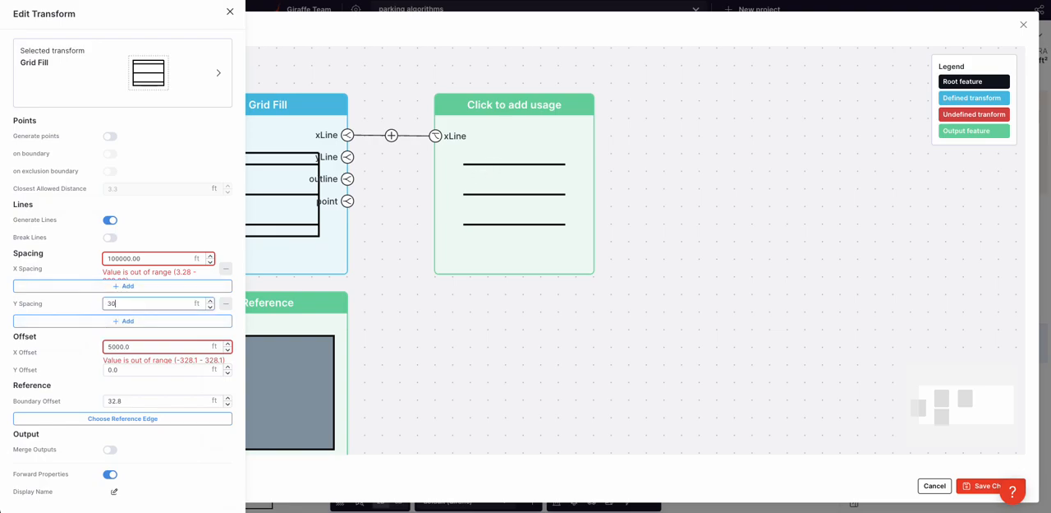
pyautogui.press('BackSpace')
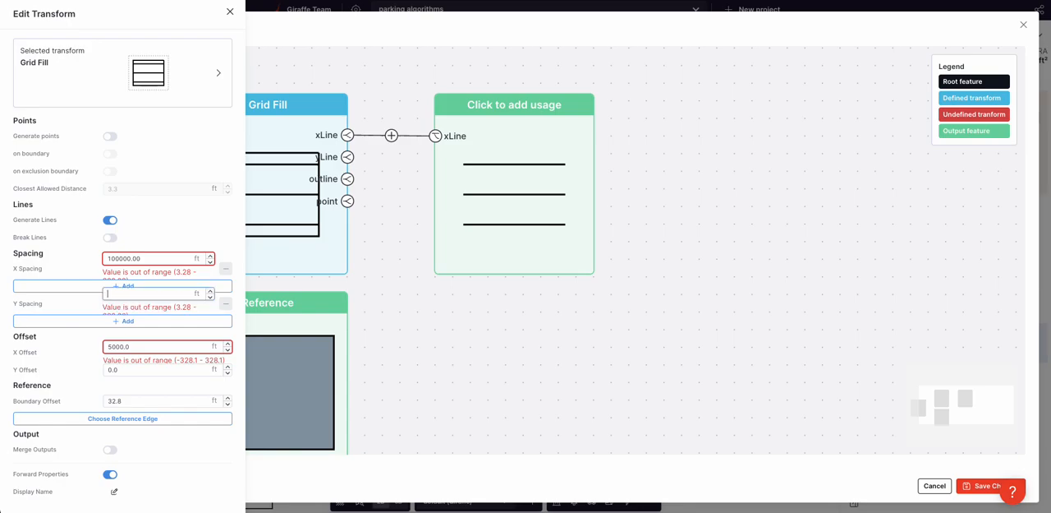
pyautogui.write('48')
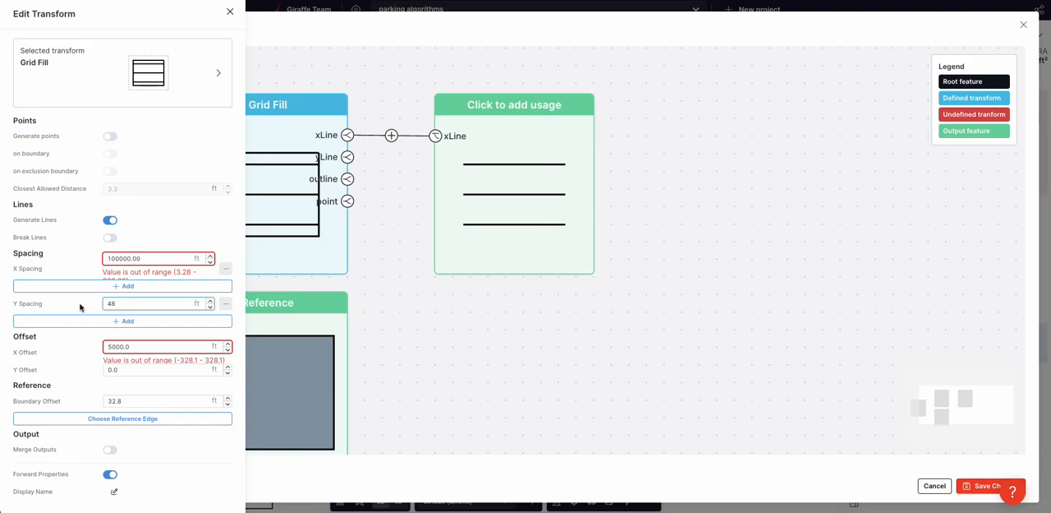
pyautogui.press('Return')
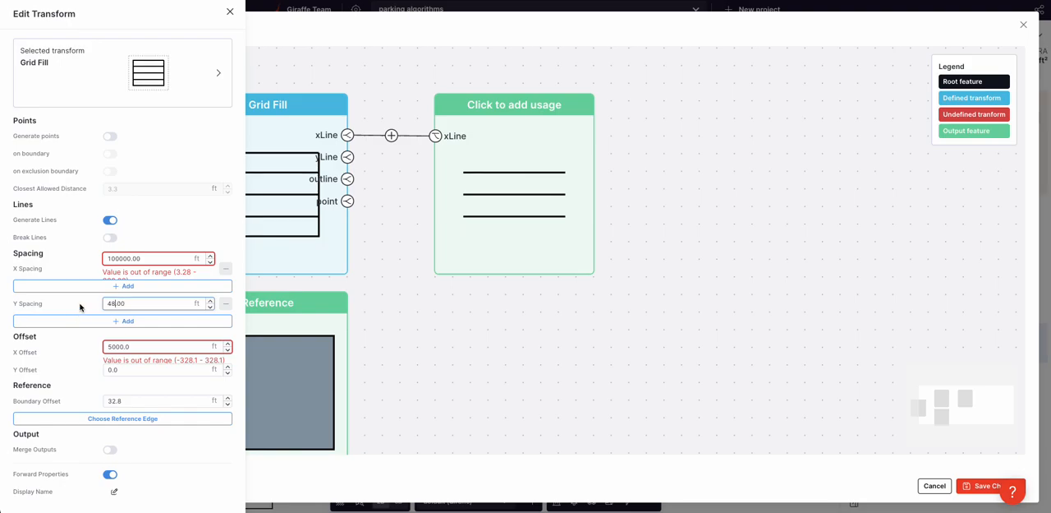
pyautogui.click(488, 330)
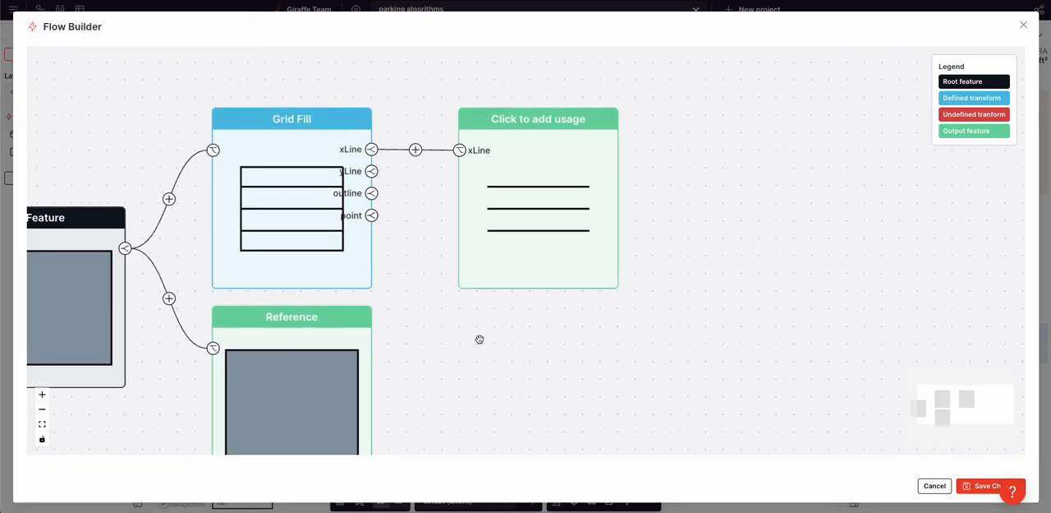
# Step: Insert a Stroke Dash transform between Grid Fill's xLine and its output
pyautogui.click(416, 148)
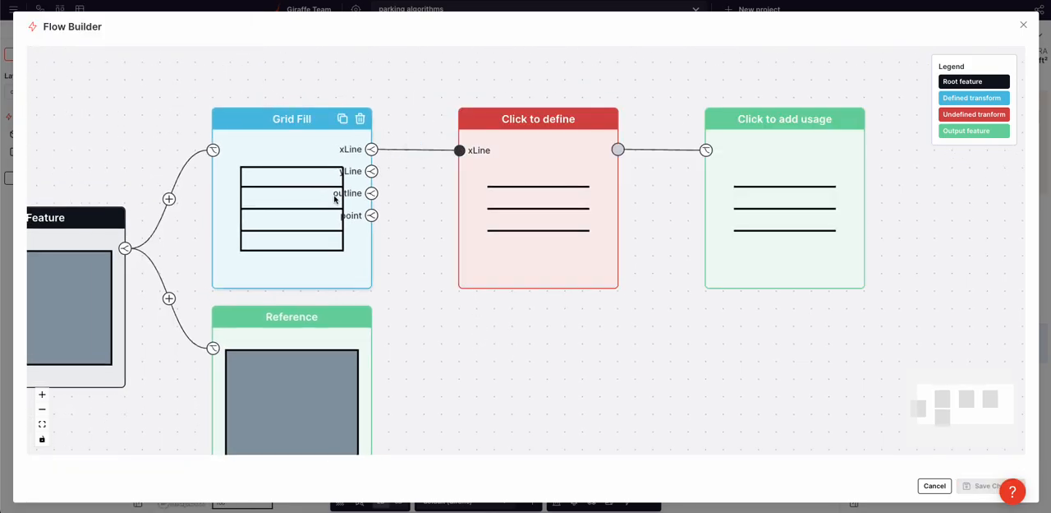
pyautogui.click(502, 205)
pyautogui.click(84, 319)
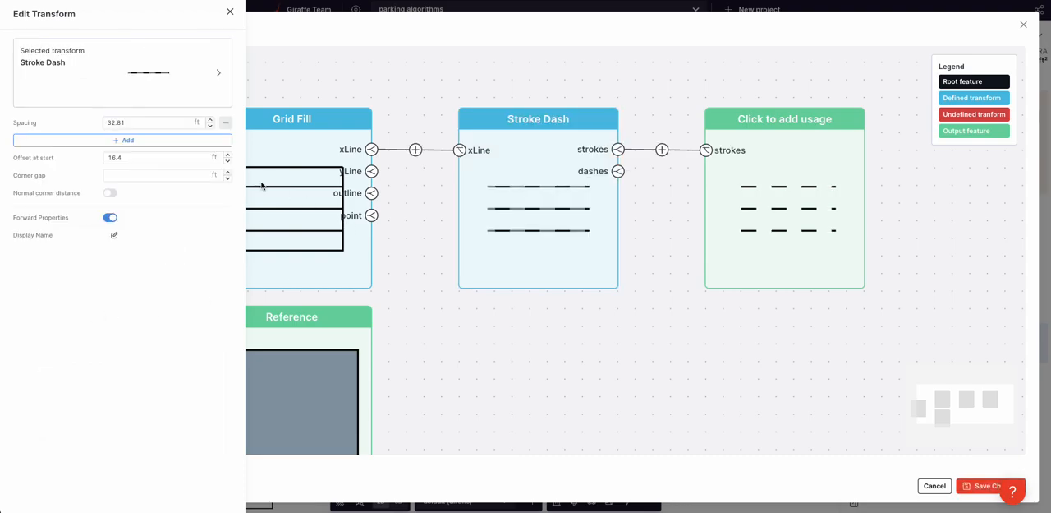
# Step: Set Stroke Dash's spacing to 100 ft, add a second spacing of 10 ft, and close the transform's settings
pyautogui.doubleClick(137, 122)
pyautogui.write('100')
pyautogui.click(148, 139)
pyautogui.doubleClick(136, 140)
pyautogui.write('10')
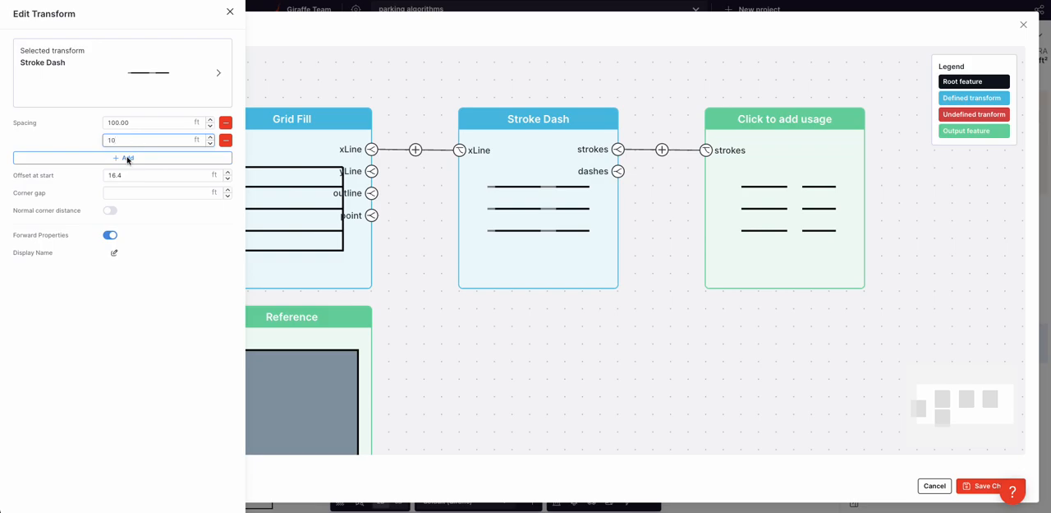
pyautogui.click(75, 134)
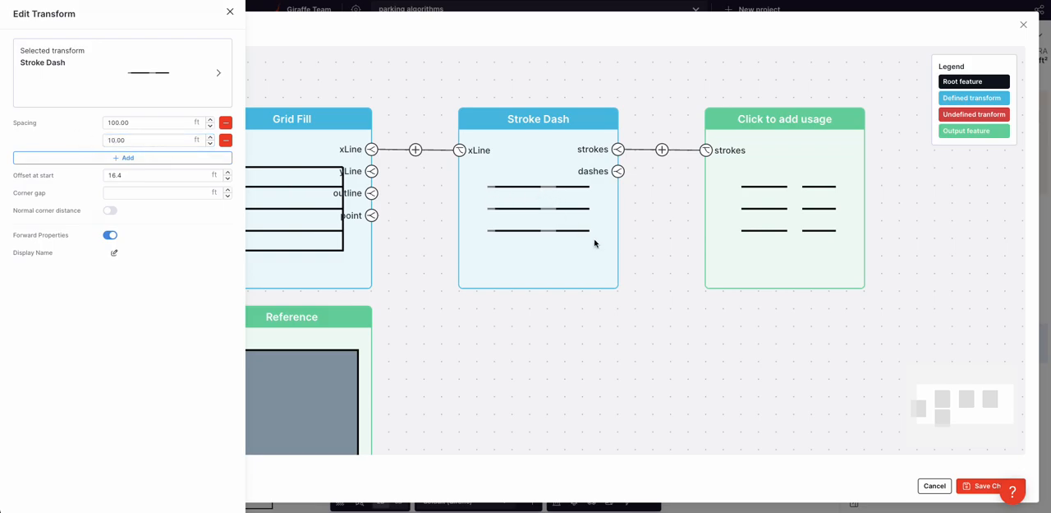
pyautogui.click(646, 311)
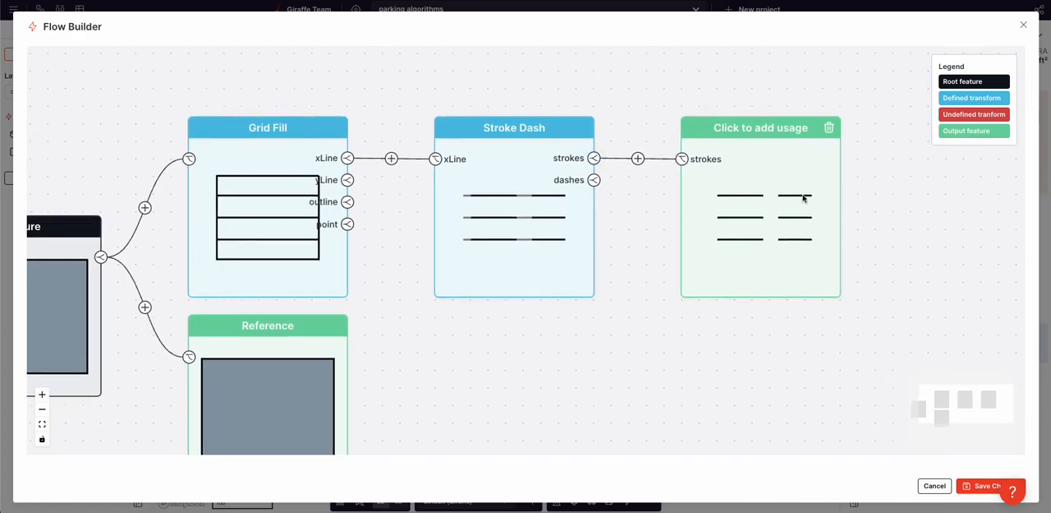
# Step: Insert an Offset Poly transform on Stroke Dash's strokes and set its distance to 16 ft
pyautogui.click(638, 157)
pyautogui.click(765, 220)
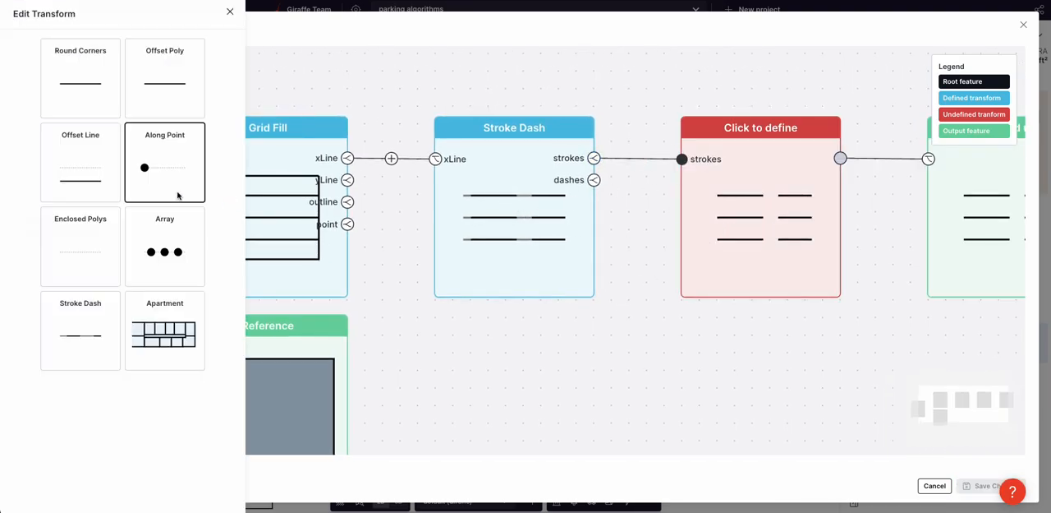
pyautogui.click(175, 67)
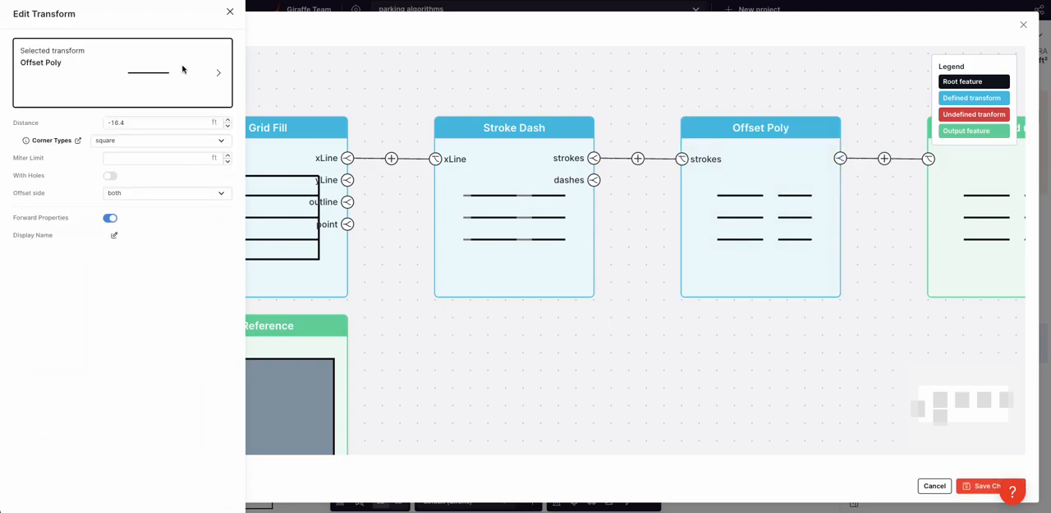
pyautogui.click(150, 120)
pyautogui.hotkey('ctrl', 'a')
pyautogui.write('16.0')
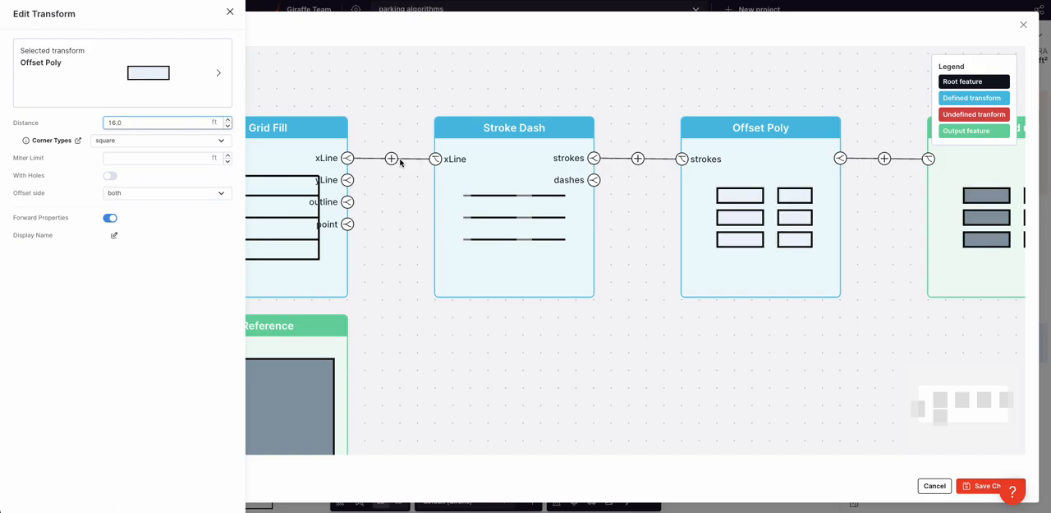
pyautogui.click(576, 340)
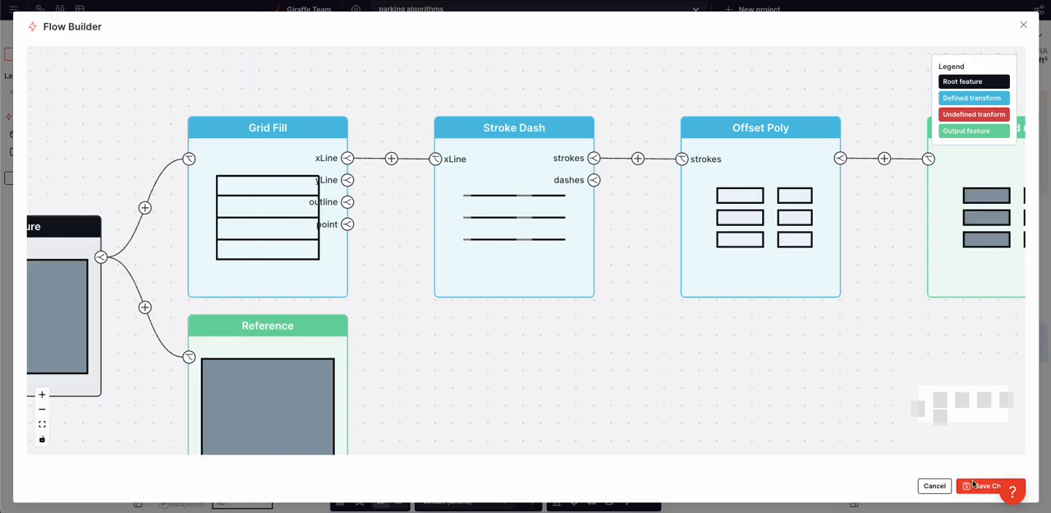
# Step: Save the flow and stretch the rectangle to about 452.8 ft by 275.6 ft
pyautogui.click(974, 485)
pyautogui.moveTo(579, 197); pyautogui.dragTo(676, 196)
pyautogui.moveTo(473, 157)
pyautogui.mouseDown()
pyautogui.moveTo(473, 106)
pyautogui.moveTo(474, 218)
pyautogui.moveTo(474, 141)
pyautogui.mouseUp()
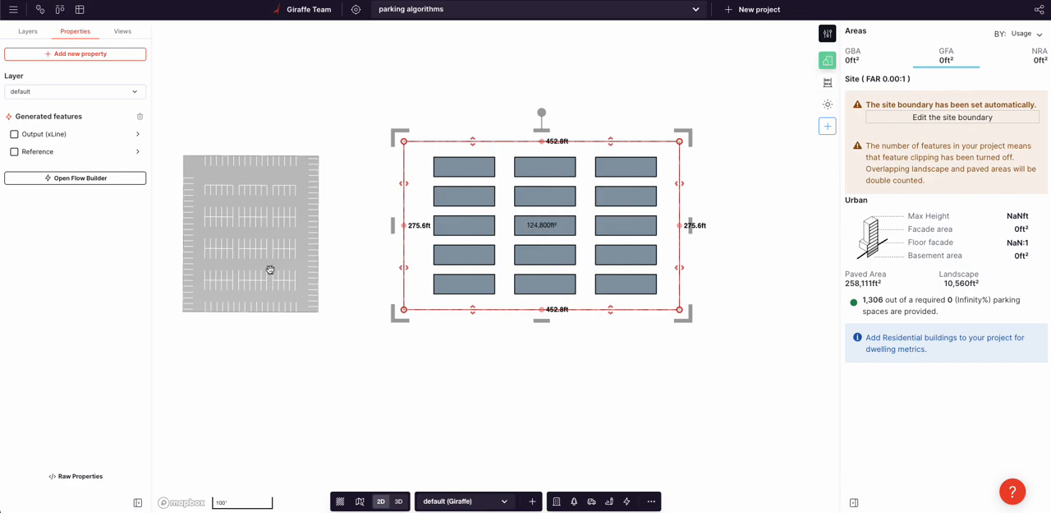
# Step: Insert a Parking Lots transform after Offset Poly and save the flow
pyautogui.click(76, 179)
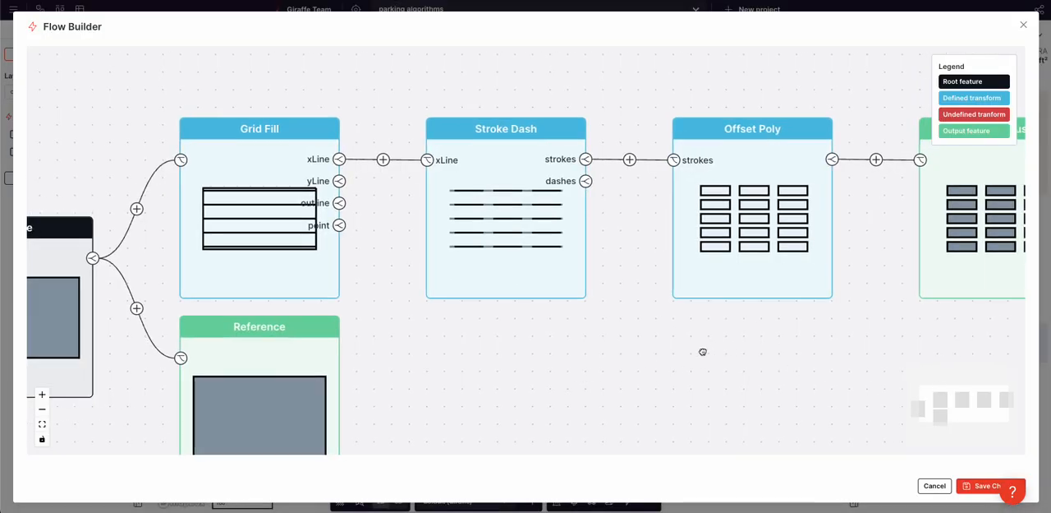
pyautogui.click(483, 170)
pyautogui.click(593, 219)
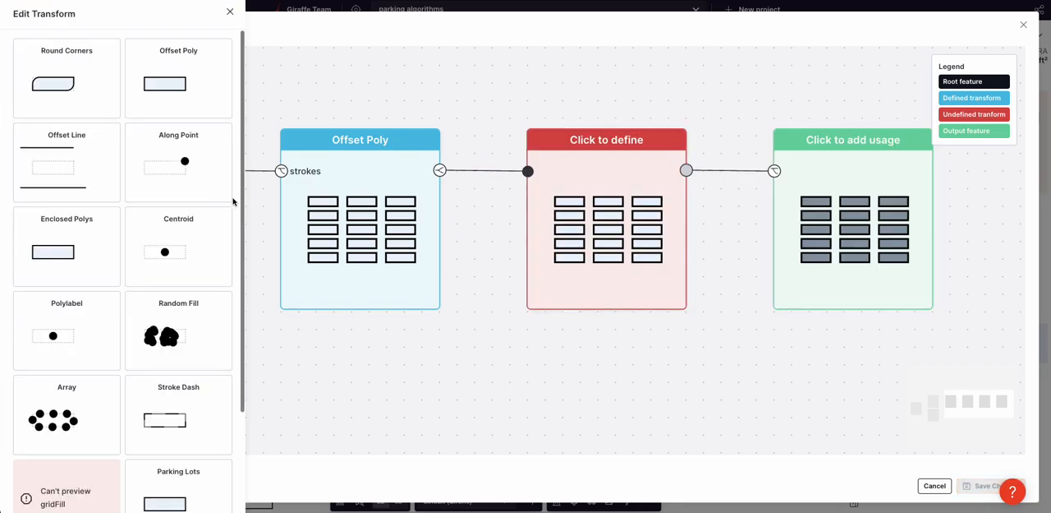
pyautogui.scroll(-1, 186, 441)
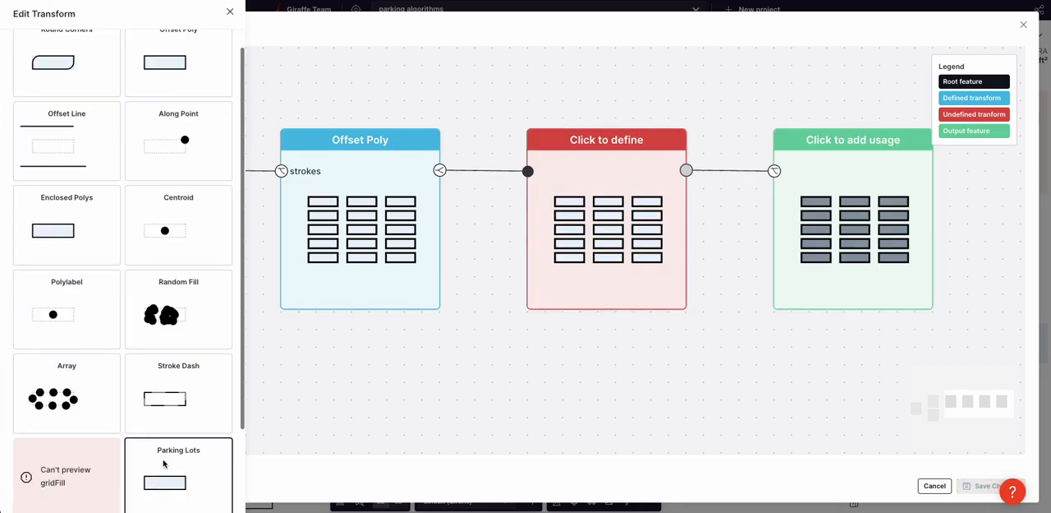
pyautogui.click(179, 468)
pyautogui.click(961, 489)
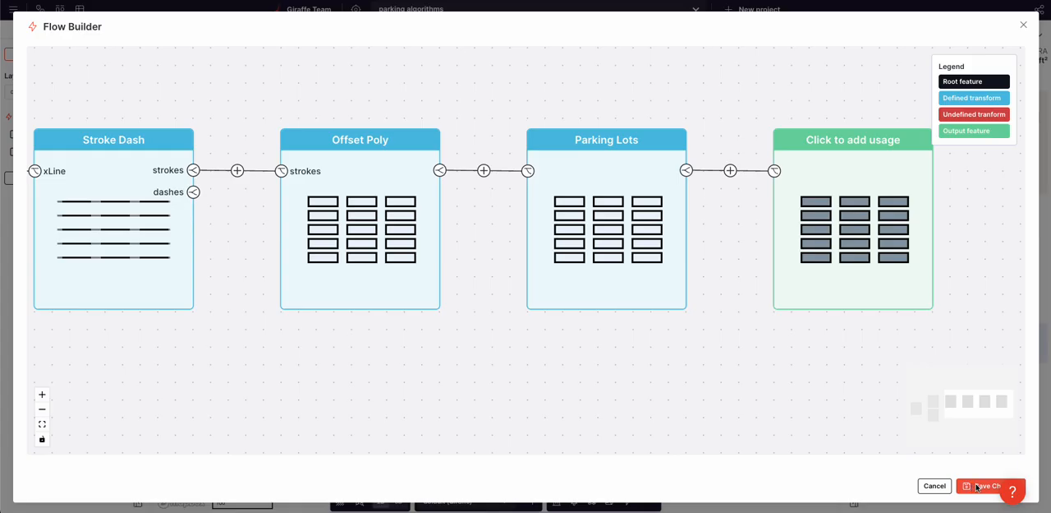
# Step: Inspect the bays generated on the rectangle, and check the Offset Poly and Parking Lots settings in its flow
pyautogui.scroll(2, 507, 166)
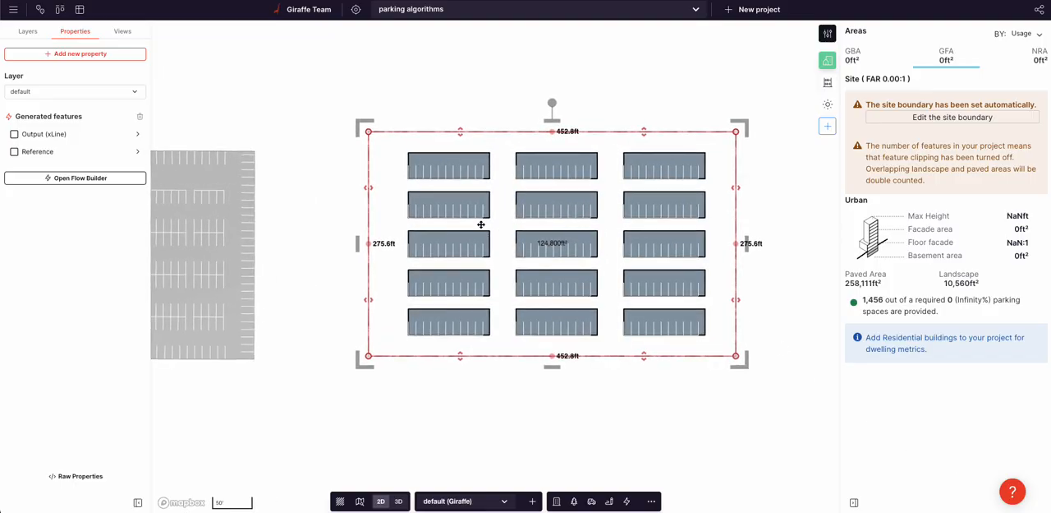
pyautogui.scroll(2, 424, 246)
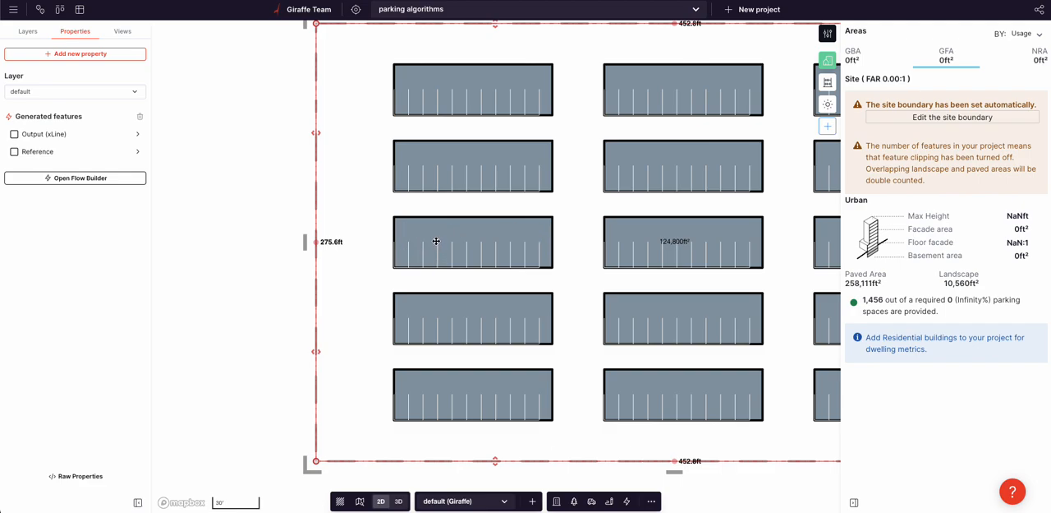
pyautogui.scroll(-3, 431, 246)
pyautogui.click(75, 177)
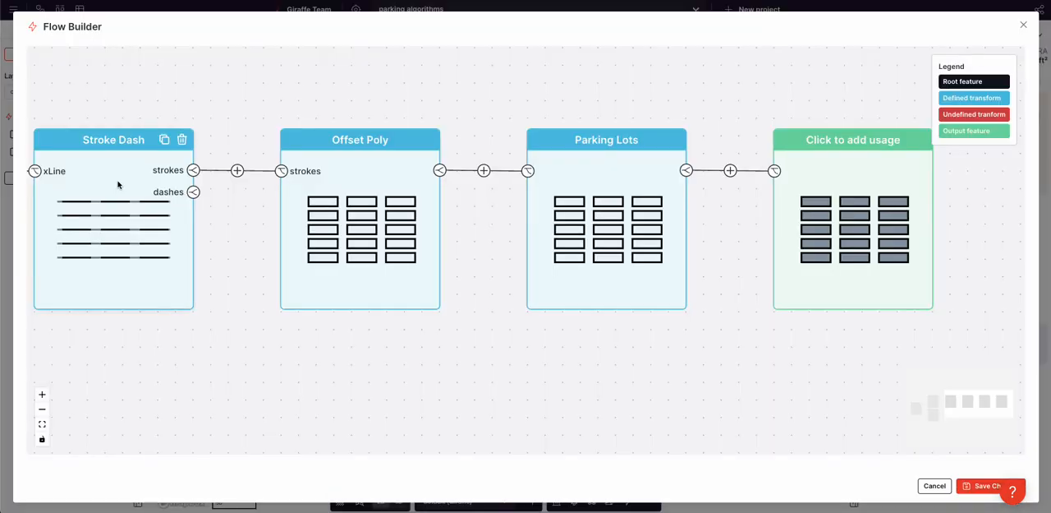
pyautogui.click(322, 236)
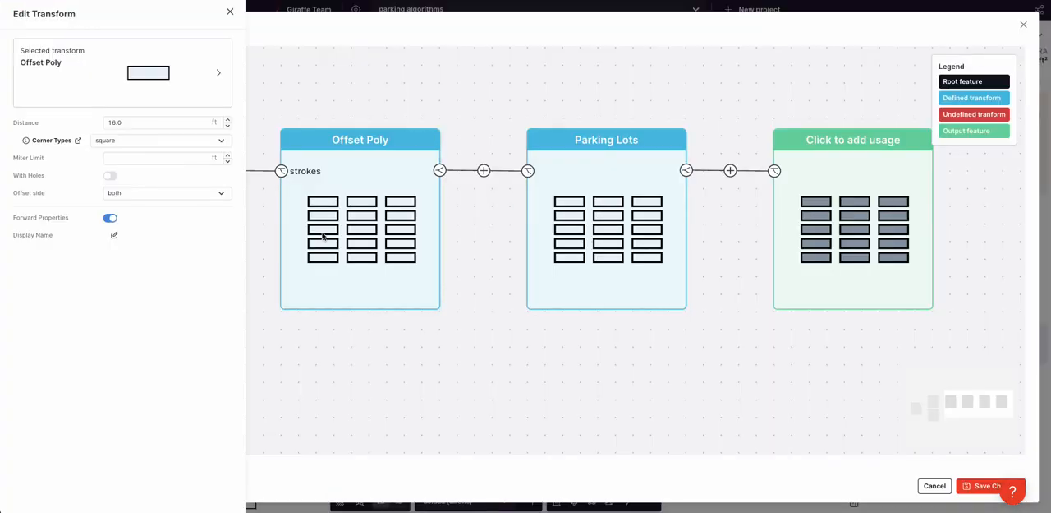
pyautogui.doubleClick(130, 122)
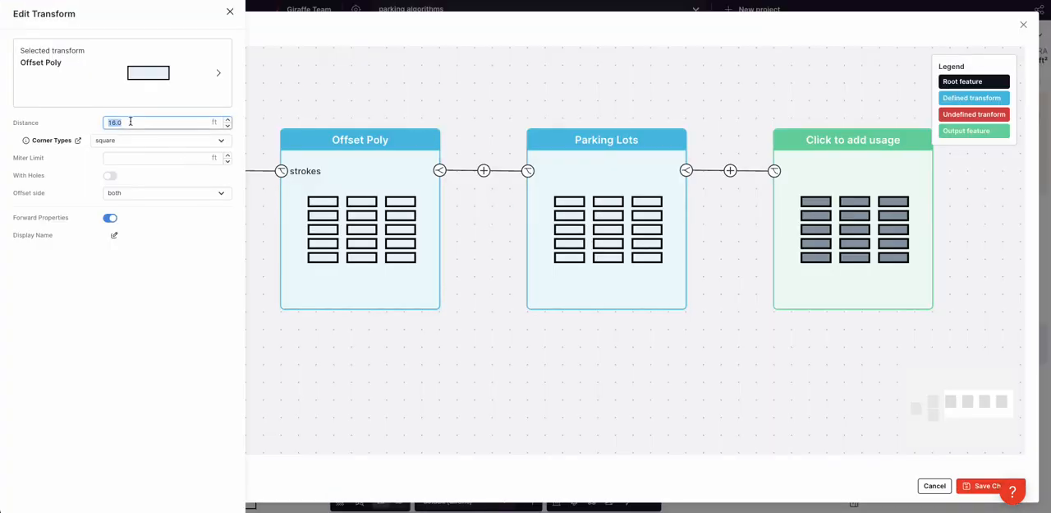
pyautogui.click(359, 306)
pyautogui.click(611, 240)
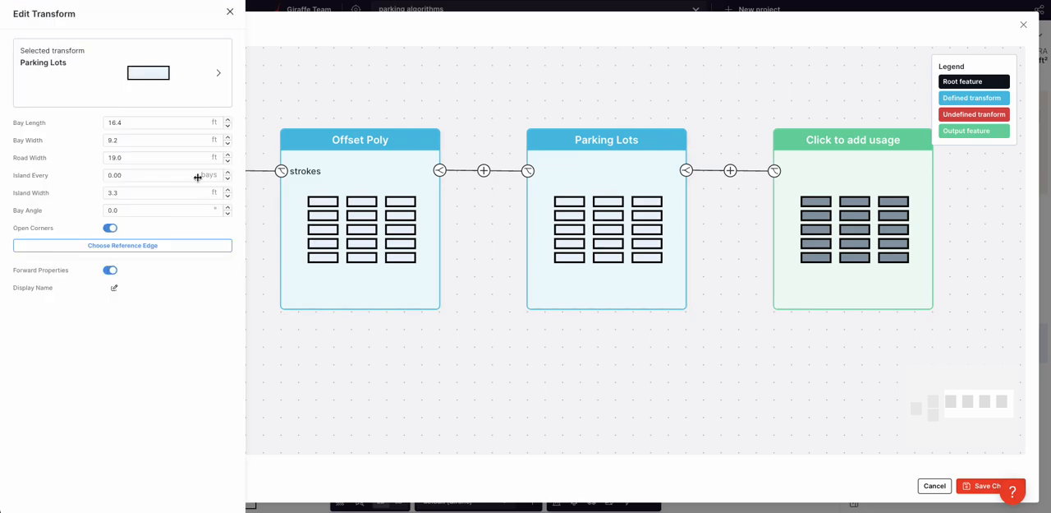
pyautogui.click(378, 287)
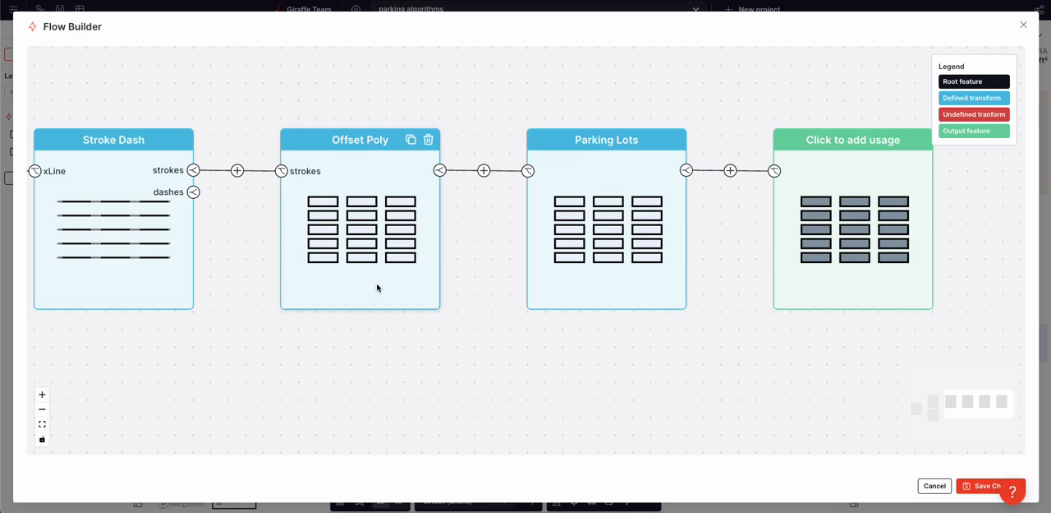
# Step: Set Offset Poly's offset side to left and close the transform's settings
pyautogui.click(377, 286)
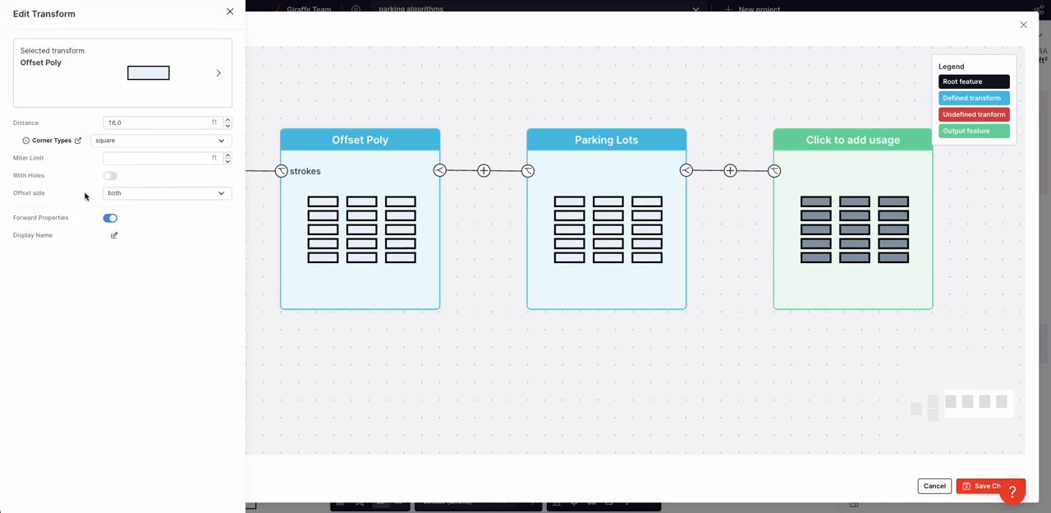
pyautogui.click(124, 197)
pyautogui.click(123, 173)
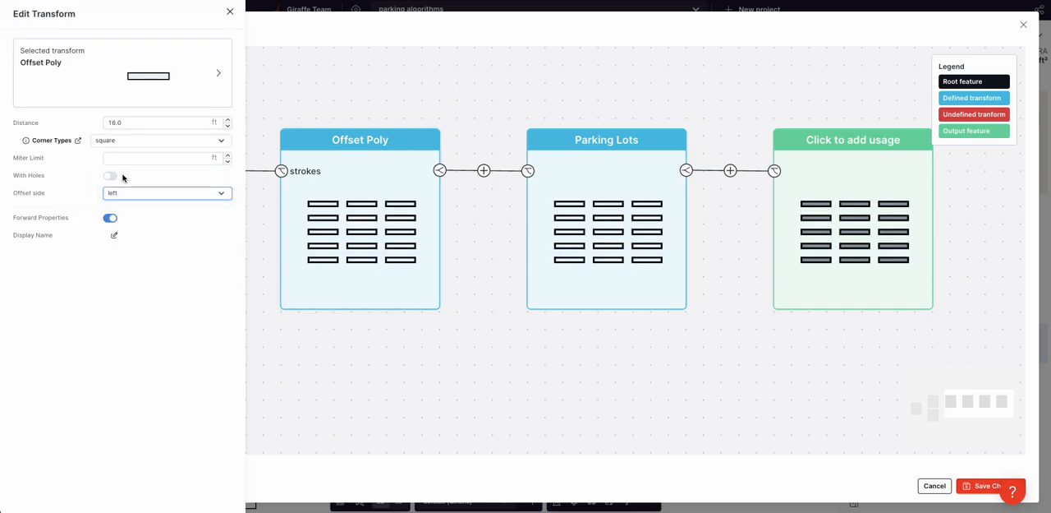
pyautogui.click(695, 336)
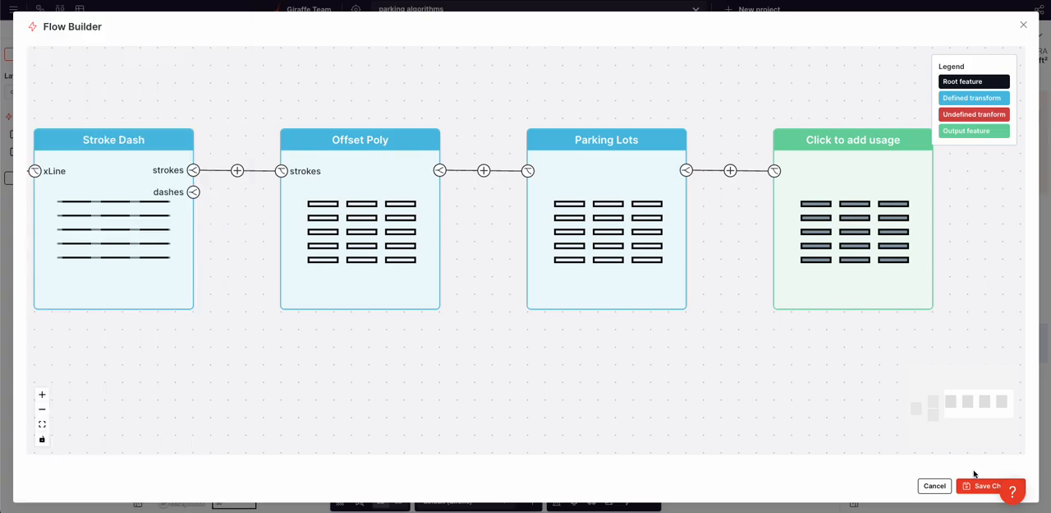
# Step: Assign the Carpark usage to the Parking Lots output
pyautogui.click(838, 235)
pyautogui.click(157, 99)
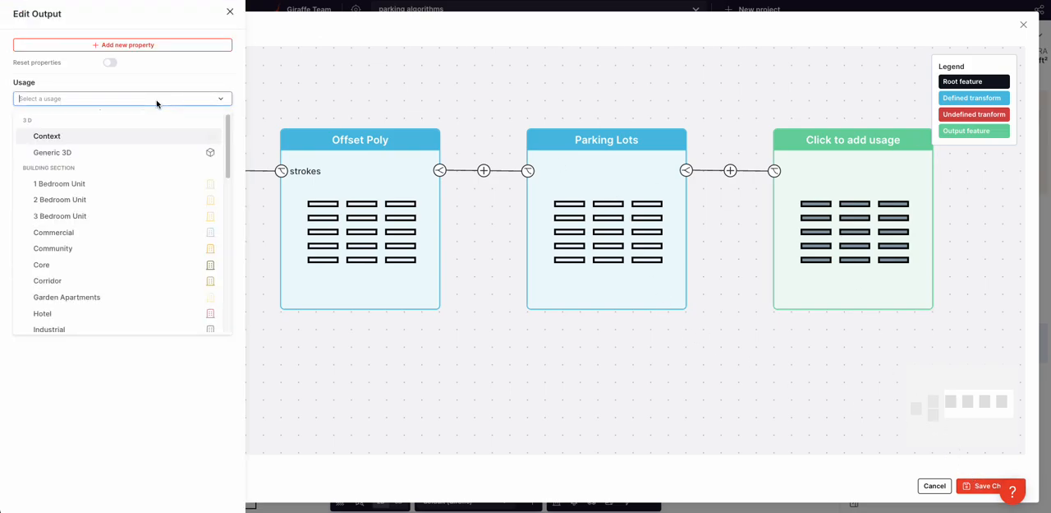
pyautogui.write('pla')
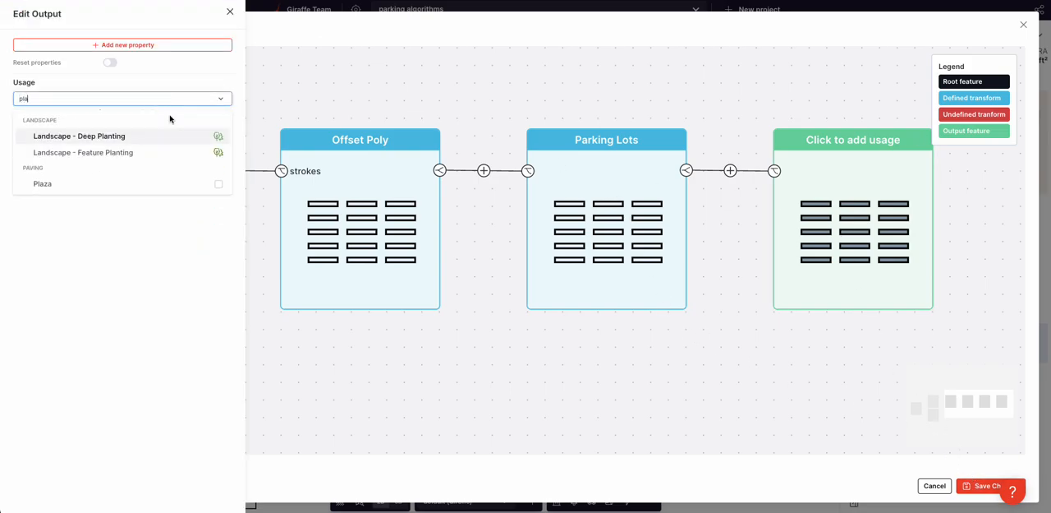
pyautogui.press('BackSpace')
pyautogui.press('BackSpace')
pyautogui.press('BackSpace')
pyautogui.write('car')
pyautogui.click(49, 135)
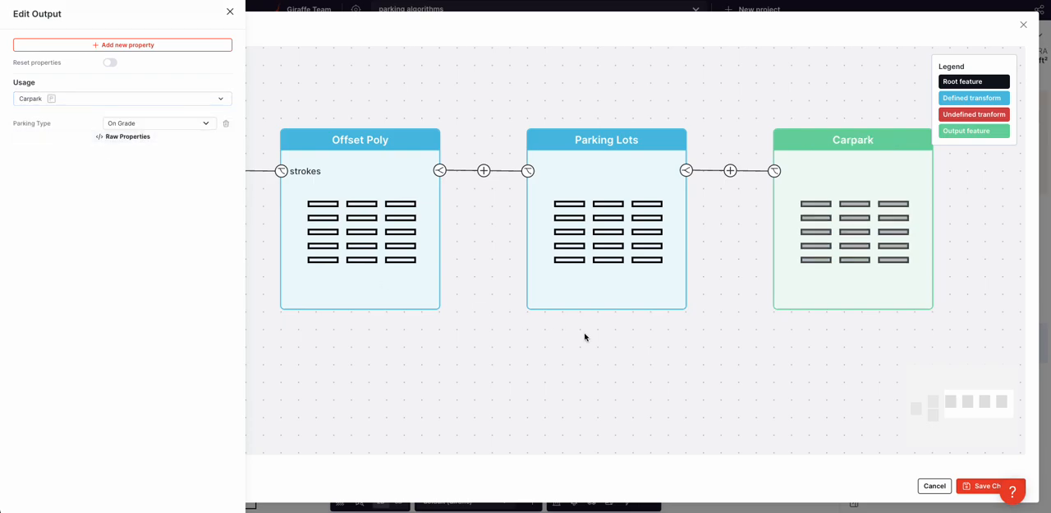
# Step: Save the flow and stretch the rectangle's height to about 283.8 ft
pyautogui.click(988, 485)
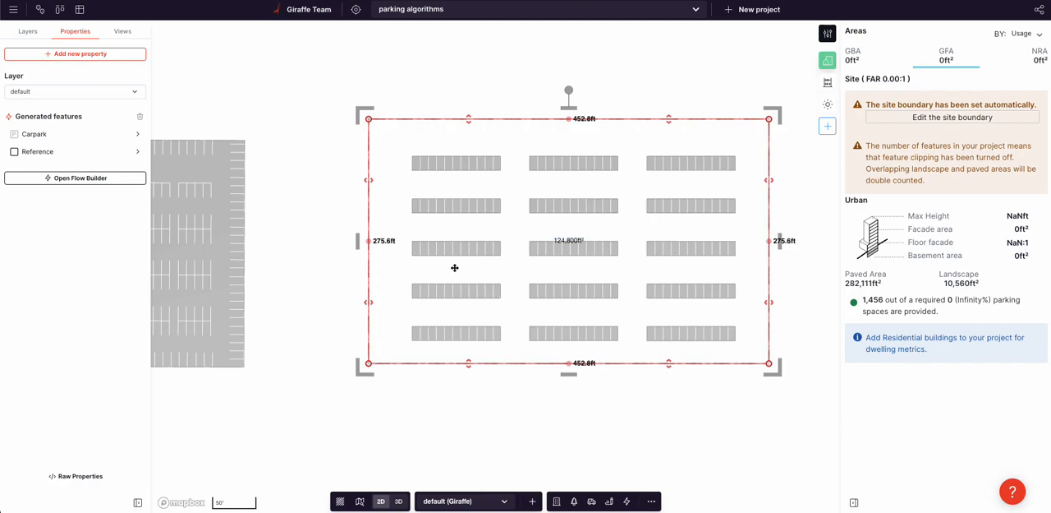
pyautogui.scroll(2, 451, 218)
pyautogui.moveTo(474, 99); pyautogui.dragTo(471, 89)
# Step: Duplicate the Offset Poly branch, set the copy's offset side to right, and save the flow
pyautogui.click(63, 177)
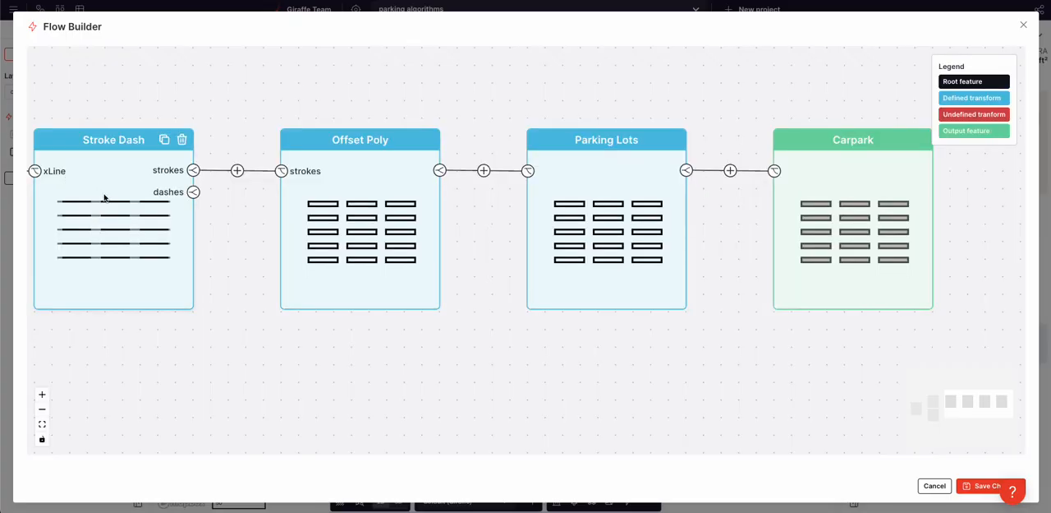
pyautogui.click(331, 293)
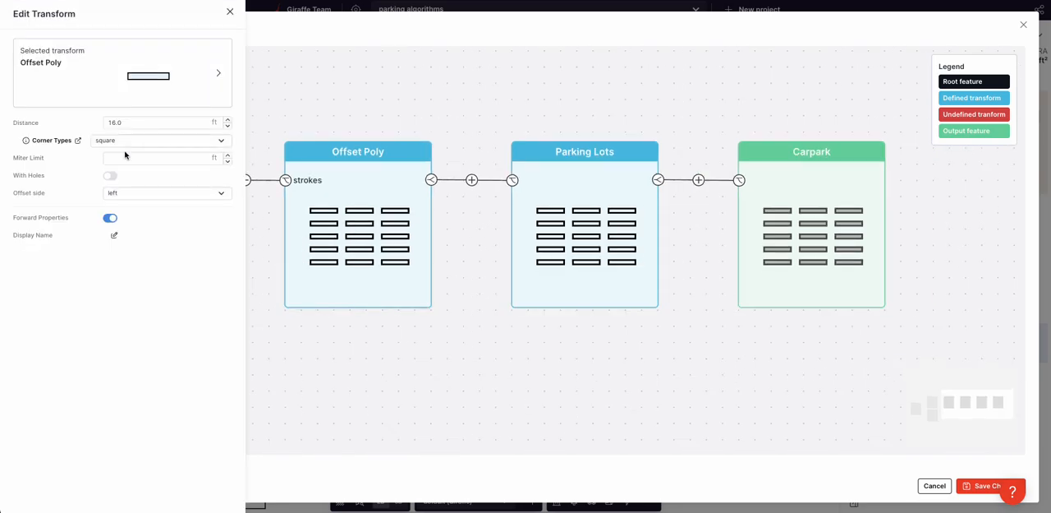
pyautogui.click(390, 388)
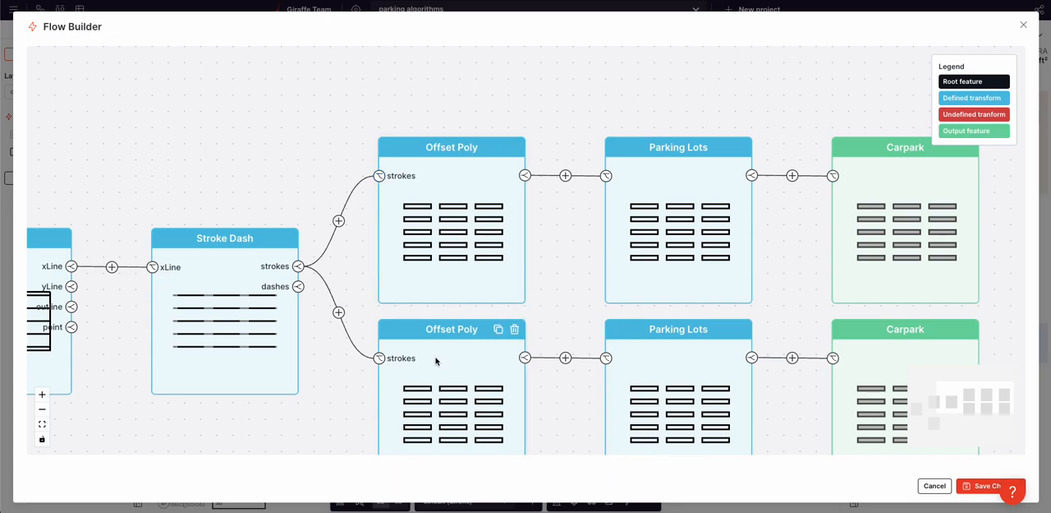
pyautogui.click(436, 360)
pyautogui.click(140, 196)
pyautogui.click(141, 205)
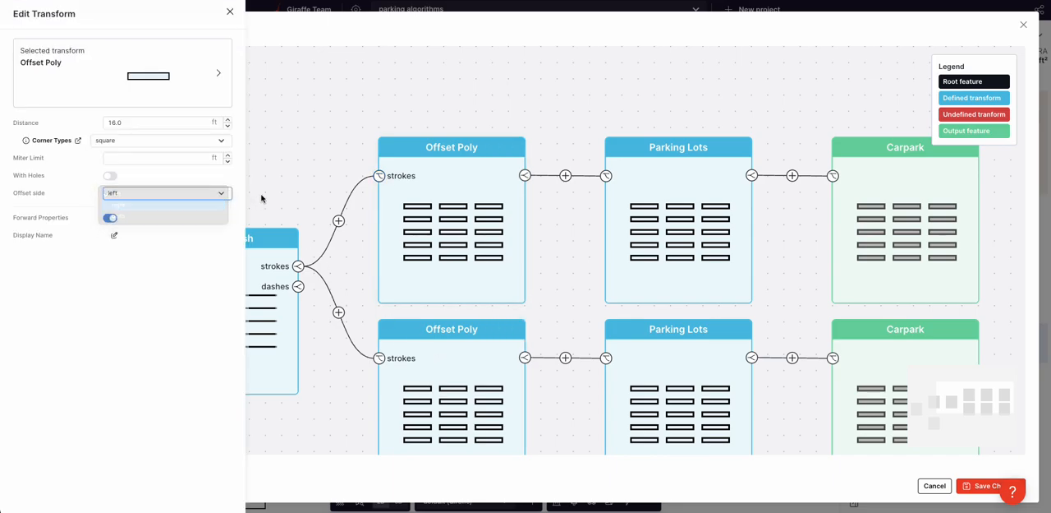
pyautogui.click(301, 157)
pyautogui.click(986, 485)
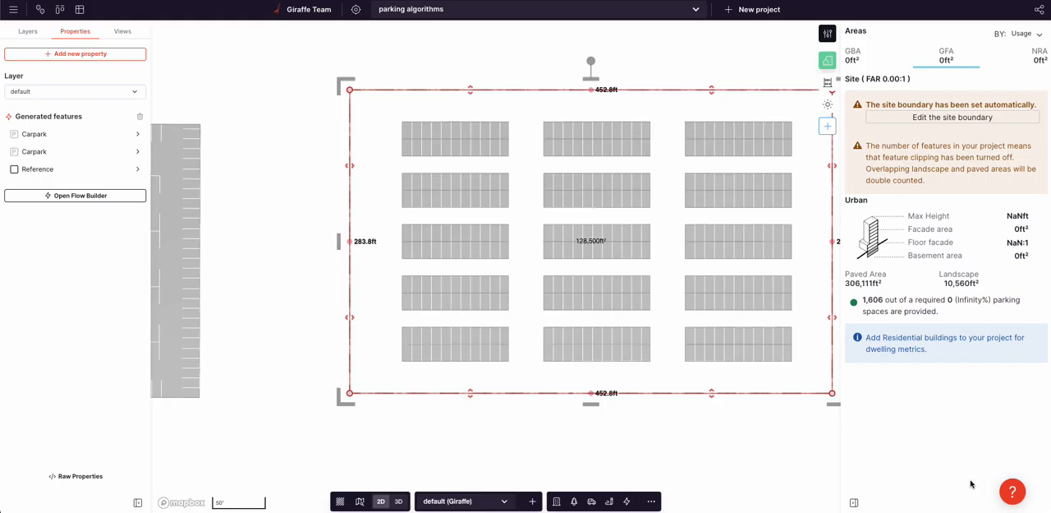
# Step: Widen the rectangle to about 465.8 ft and move its lower edge slightly inward
pyautogui.moveTo(351, 165)
pyautogui.mouseDown()
pyautogui.moveTo(469, 176)
pyautogui.moveTo(336, 178)
pyautogui.mouseUp()
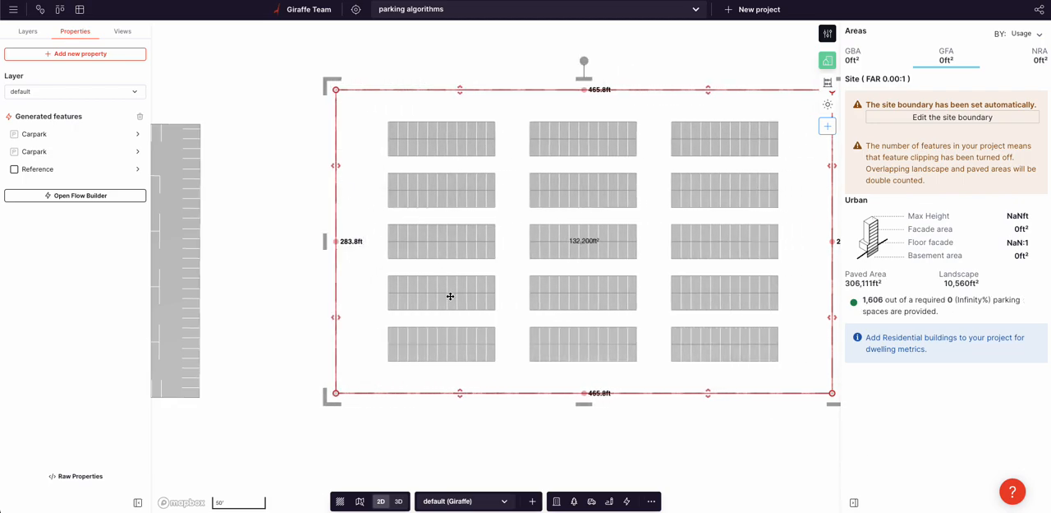
pyautogui.click(584, 393)
pyautogui.moveTo(521, 393)
pyautogui.mouseDown()
pyautogui.moveTo(522, 276)
pyautogui.moveTo(522, 384)
pyautogui.mouseUp()
# Step: Branch the Stroke Dash dashes output into a new Offset Poly transform with a distance of 16 ft
pyautogui.click(99, 194)
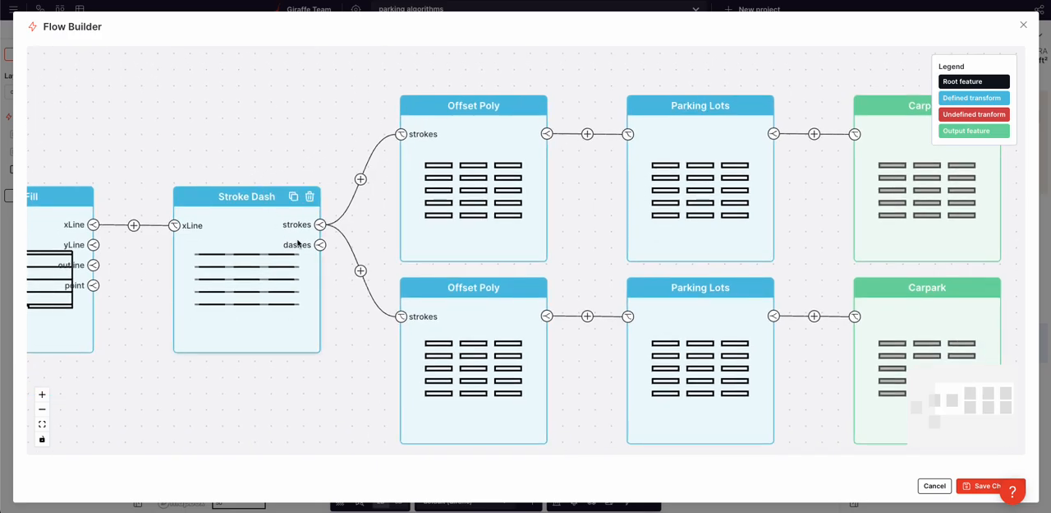
pyautogui.click(320, 244)
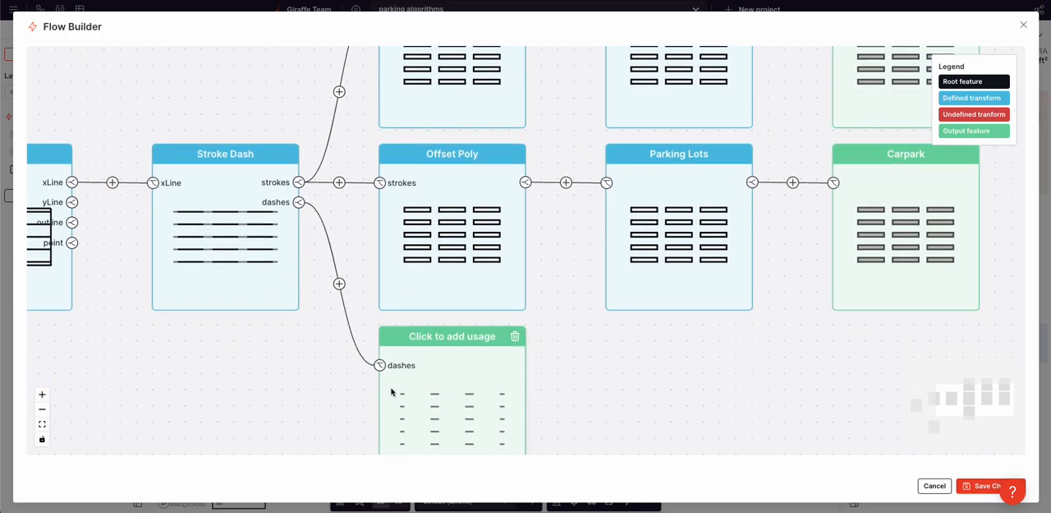
pyautogui.click(339, 283)
pyautogui.click(446, 383)
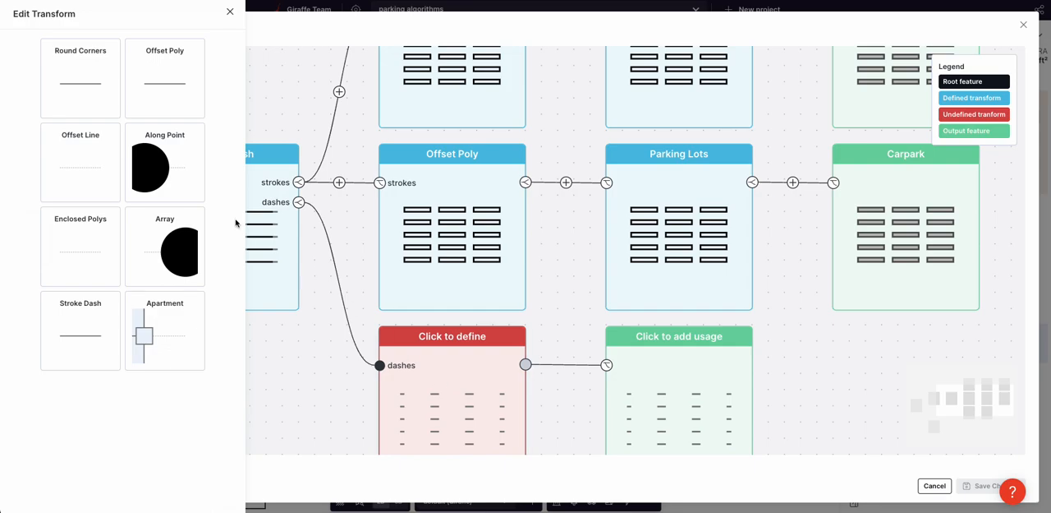
pyautogui.click(145, 108)
pyautogui.doubleClick(149, 121)
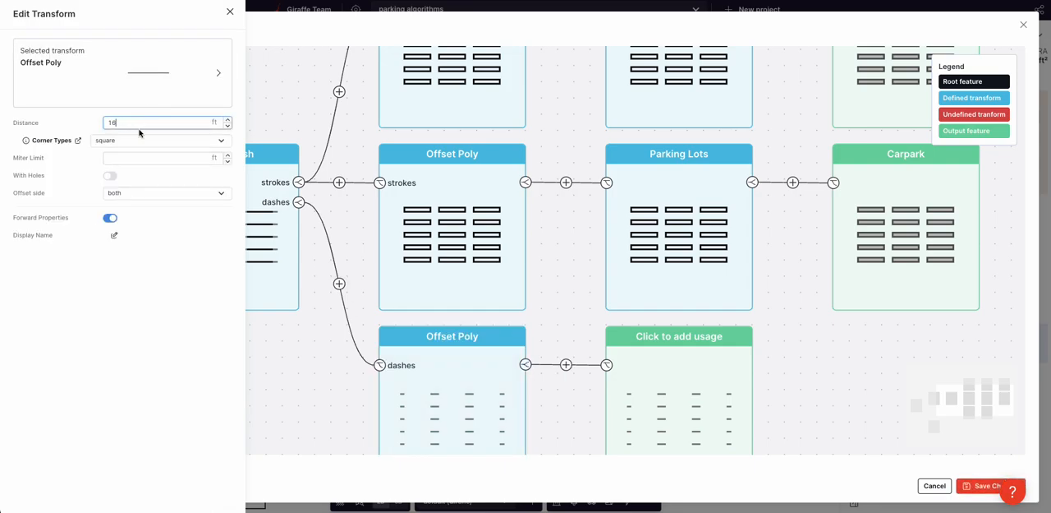
pyautogui.click(138, 334)
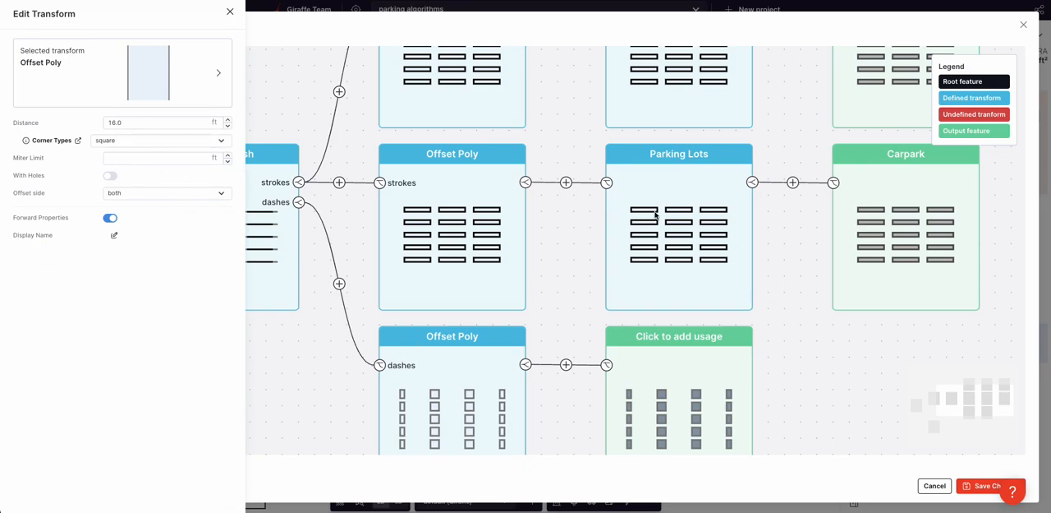
# Step: Insert a Centroid transform between the dashes Offset Poly and its output
pyautogui.click(826, 390)
pyautogui.moveTo(826, 390); pyautogui.dragTo(780, 334)
pyautogui.click(623, 344)
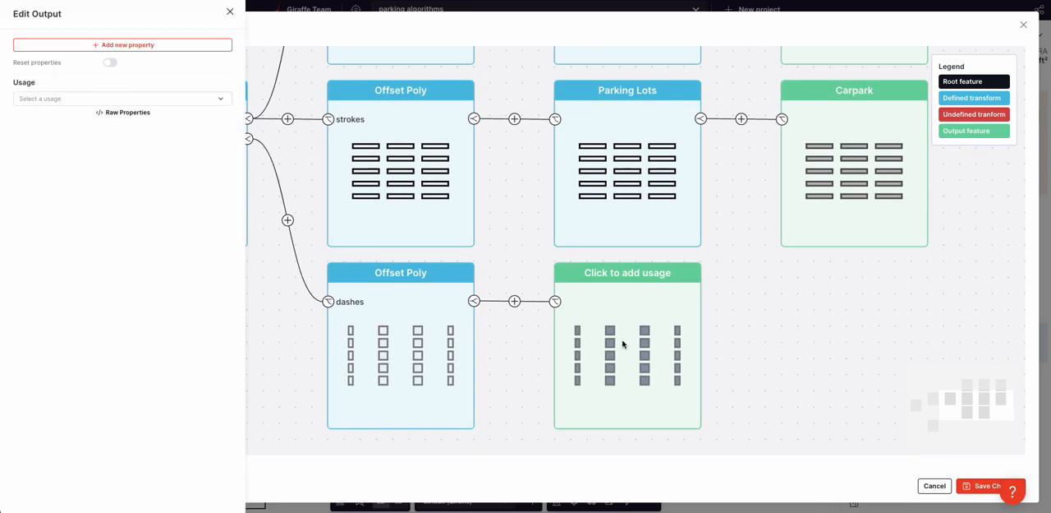
pyautogui.click(502, 296)
pyautogui.click(514, 300)
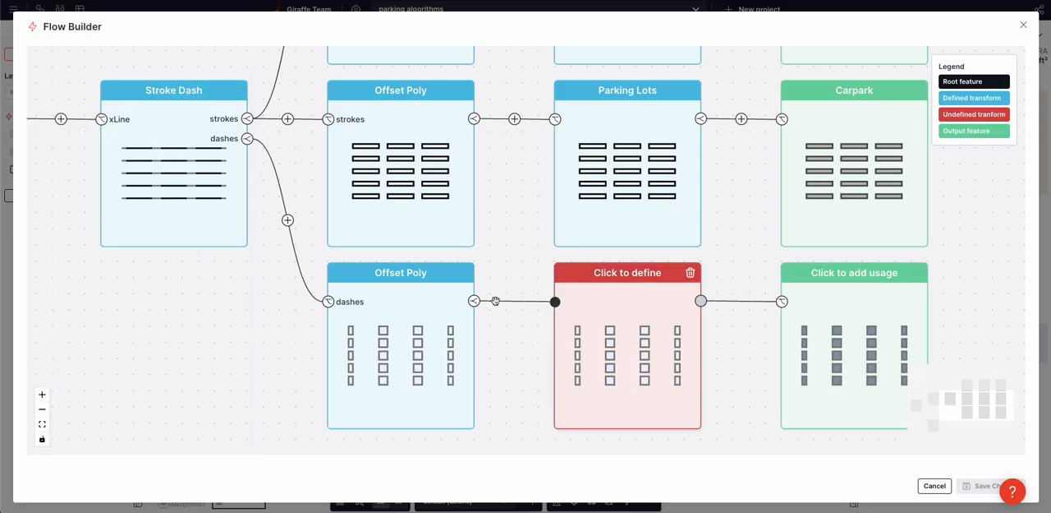
pyautogui.click(651, 329)
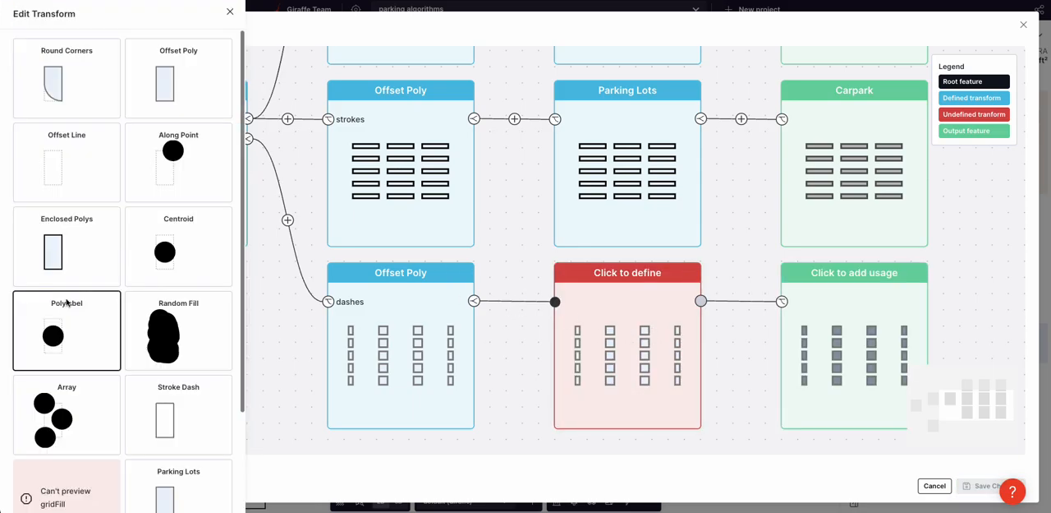
pyautogui.click(192, 244)
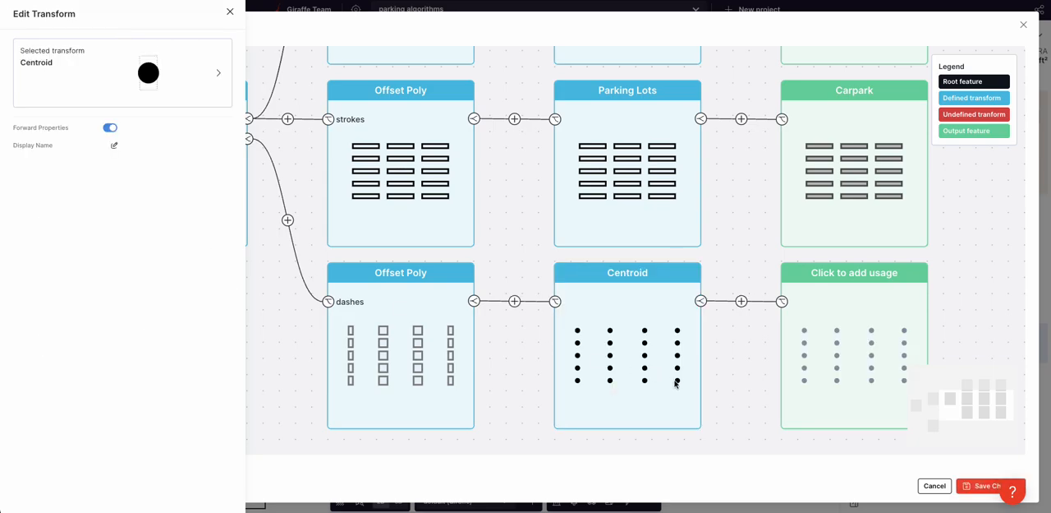
pyautogui.click(726, 370)
# Step: Add a second output to the dashes Offset Poly and assign the Tree usage to the Centroid output
pyautogui.click(476, 302)
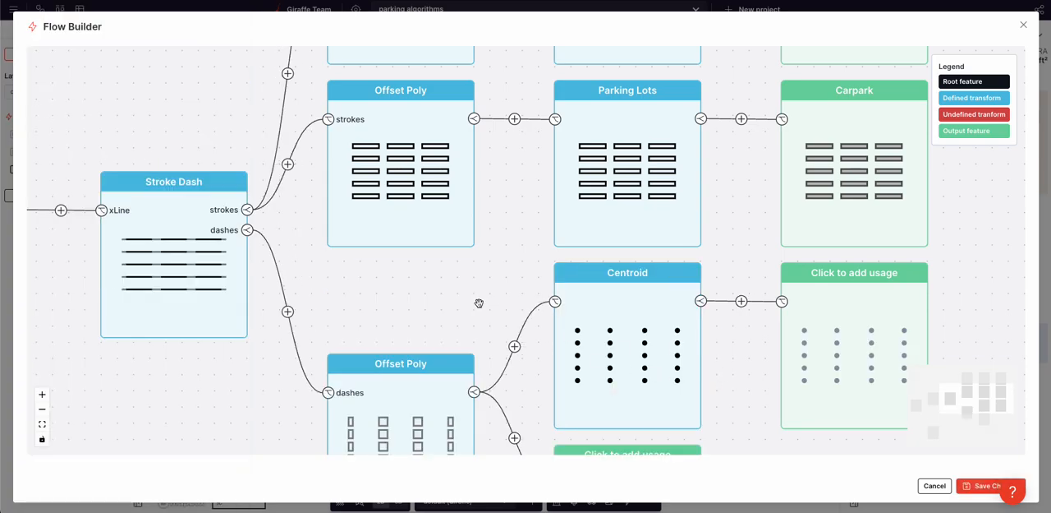
pyautogui.moveTo(724, 395); pyautogui.dragTo(507, 288)
pyautogui.click(608, 249)
pyautogui.click(125, 102)
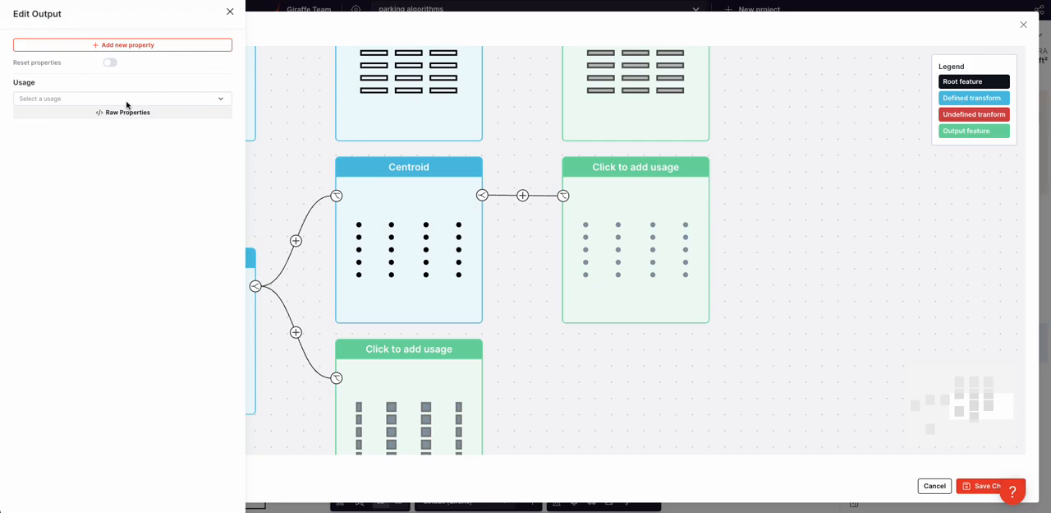
pyautogui.write('tre')
pyautogui.click(75, 138)
# Step: Assign the Landscape - simple usage to the direct output of the dashes Offset Poly and save the flow
pyautogui.click(570, 399)
pyautogui.click(382, 373)
pyautogui.click(113, 99)
pyautogui.write('land')
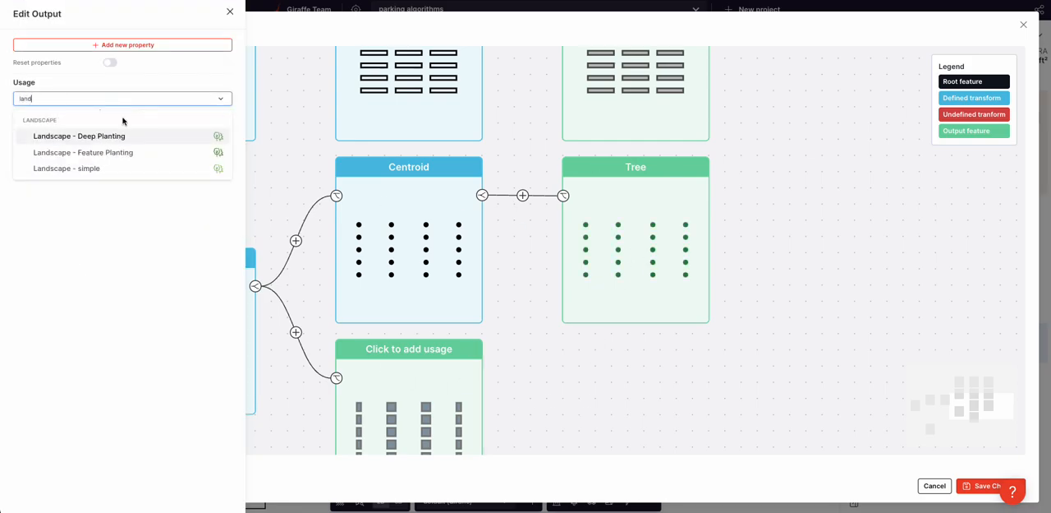
pyautogui.click(110, 169)
pyautogui.click(524, 361)
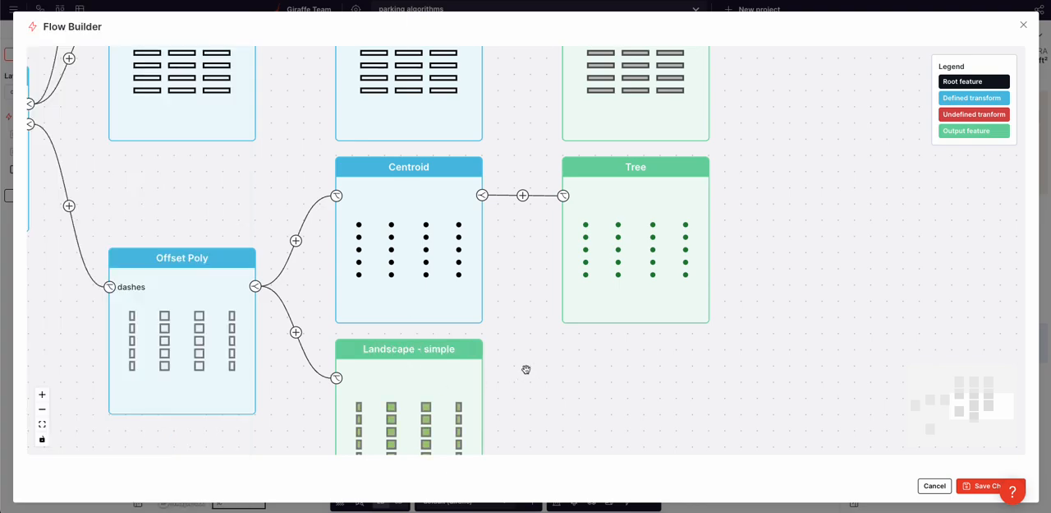
pyautogui.moveTo(812, 432); pyautogui.dragTo(862, 427)
pyautogui.click(986, 485)
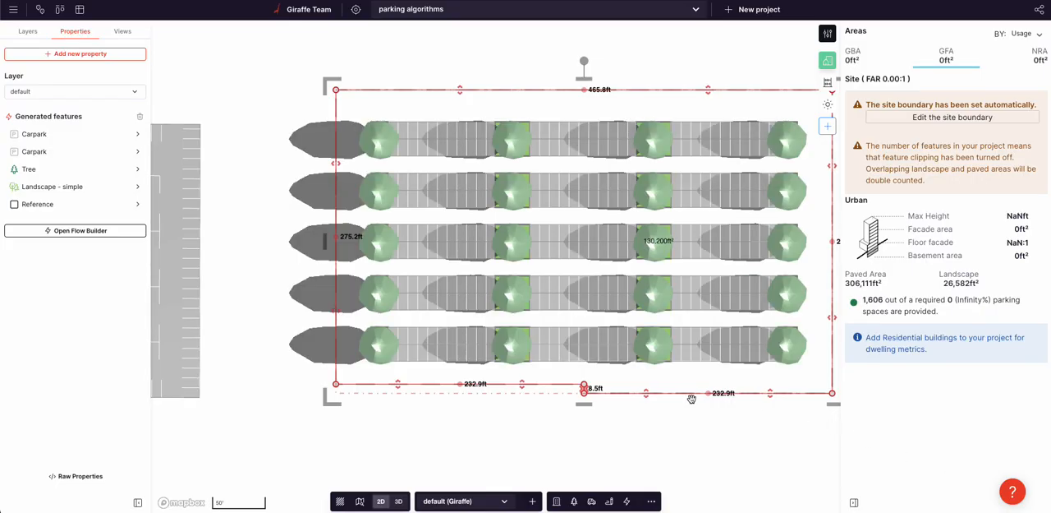
# Step: Stretch the rectangle's height to about 345.7 ft to extend the tree-lined parking rows
pyautogui.moveTo(710, 396); pyautogui.dragTo(620, 367, button='right')
pyautogui.moveTo(647, 336); pyautogui.dragTo(733, 371)
pyautogui.scroll(5, 552, 357)
pyautogui.moveTo(554, 258); pyautogui.dragTo(606, 325, button='right')
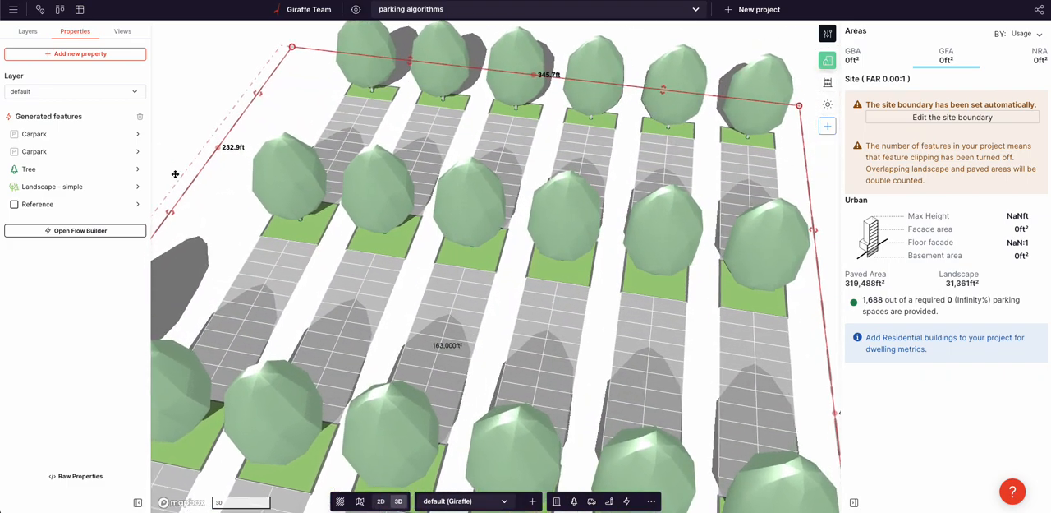
# Step: Set the Grid Fill's Y spacing to 60 ft in the flow and save the changes
pyautogui.click(81, 230)
pyautogui.moveTo(227, 190); pyautogui.dragTo(617, 274)
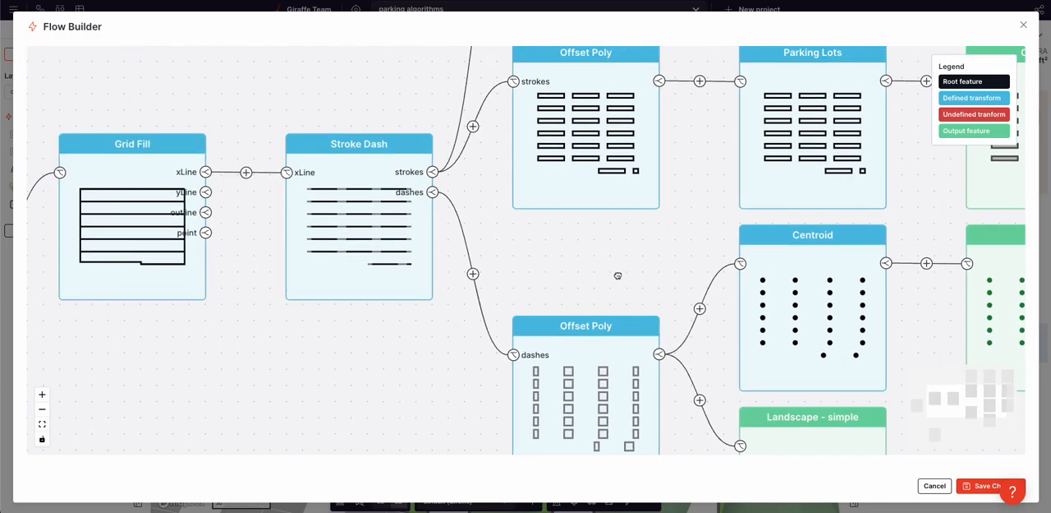
pyautogui.moveTo(207, 364); pyautogui.dragTo(283, 370)
pyautogui.click(277, 266)
pyautogui.click(147, 303)
pyautogui.doubleClick(146, 304)
pyautogui.write('60.00')
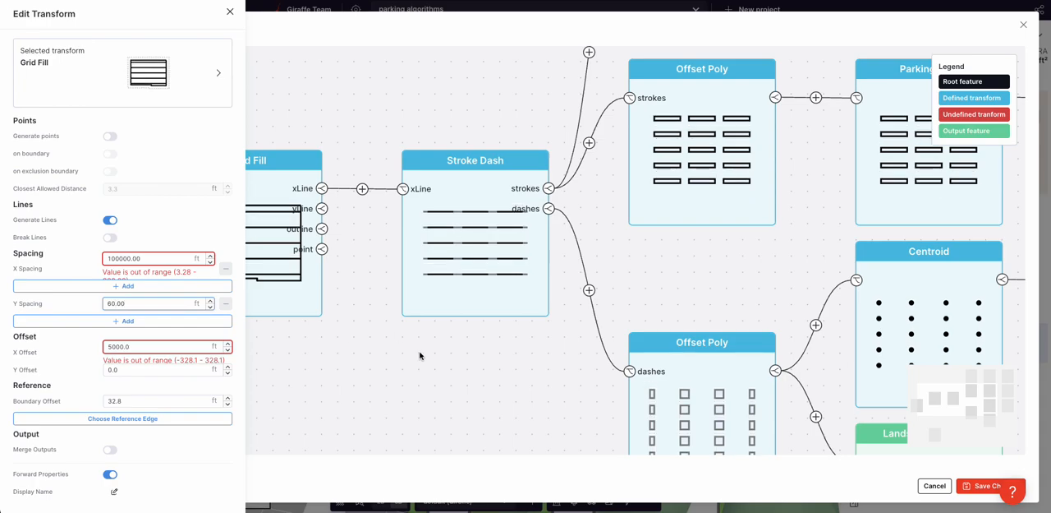
pyautogui.click(420, 355)
pyautogui.click(987, 485)
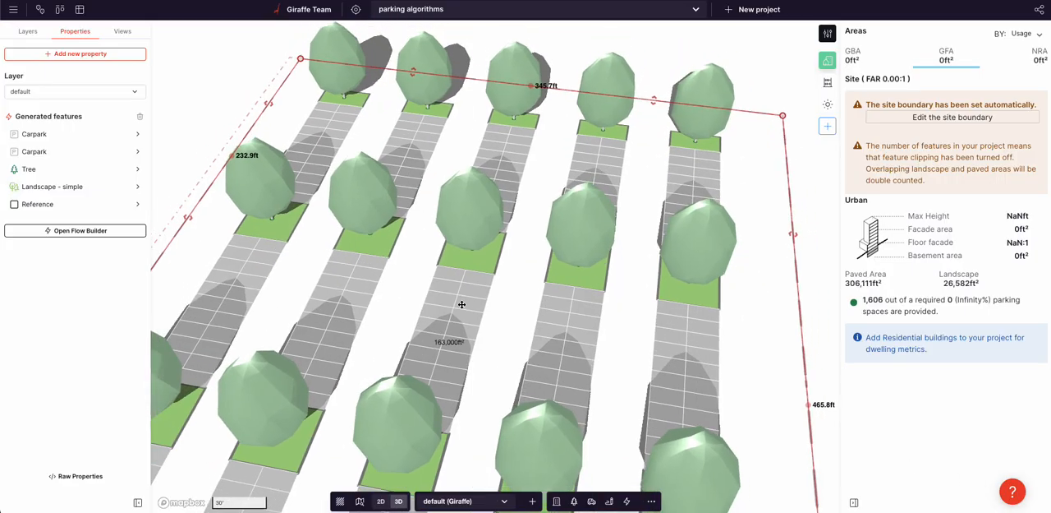
# Step: Stretch the custom carpark shape further, to a height of about 412.3 ft
pyautogui.scroll(-2, 466, 305)
pyautogui.moveTo(466, 305); pyautogui.dragTo(446, 307, button='right')
pyautogui.moveTo(699, 155); pyautogui.dragTo(690, 155, button='right')
pyautogui.moveTo(668, 134); pyautogui.dragTo(744, 119)
pyautogui.scroll(-2, 723, 172)
pyautogui.moveTo(405, 295); pyautogui.dragTo(524, 249, button='right')
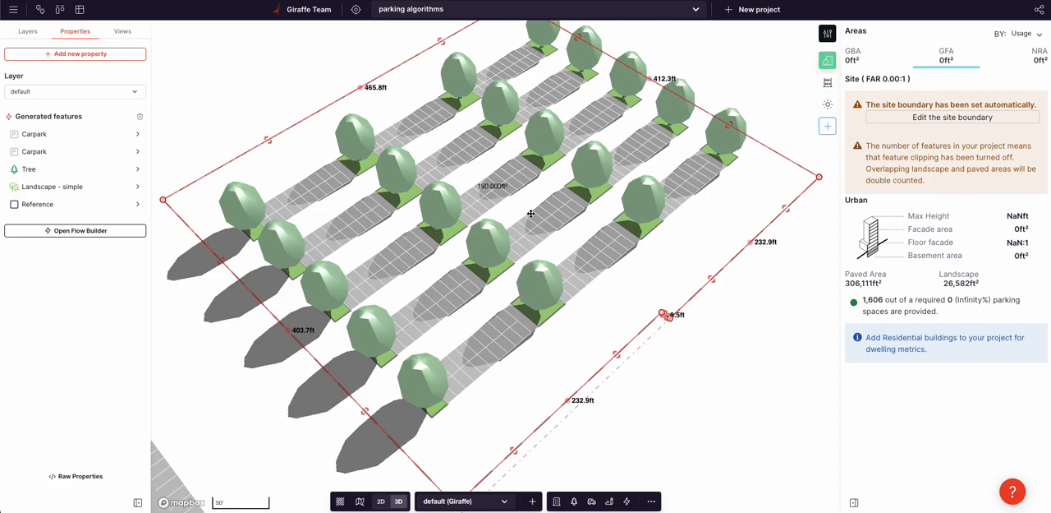
# Step: Pull the shape's upper-left corner inward and raise the midpoint of its slanted upper edge to form a new corner
pyautogui.moveTo(531, 214); pyautogui.dragTo(495, 219, button='right')
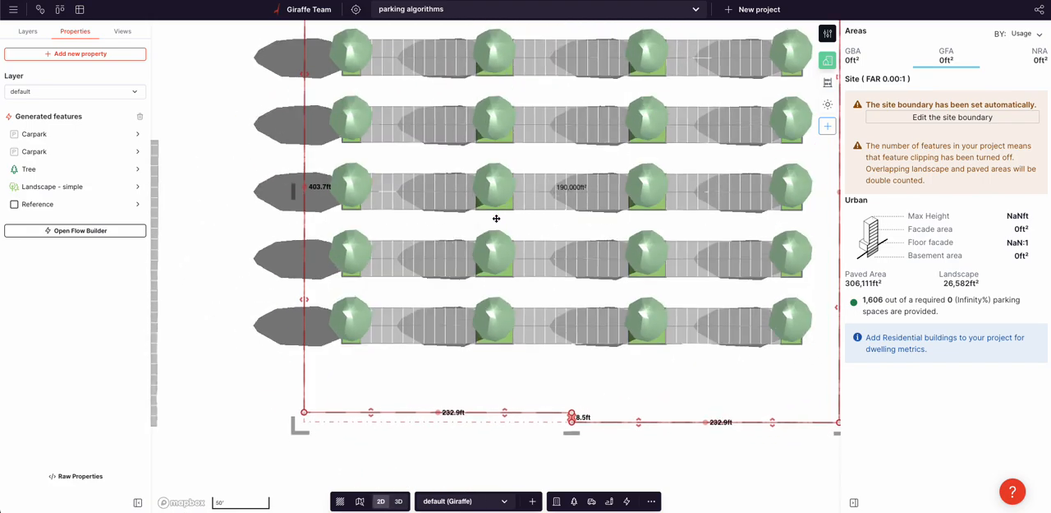
pyautogui.scroll(-2, 500, 221)
pyautogui.moveTo(291, 124); pyautogui.dragTo(294, 169)
pyautogui.scroll(-3, 298, 183)
pyautogui.moveTo(311, 106); pyautogui.dragTo(421, 170)
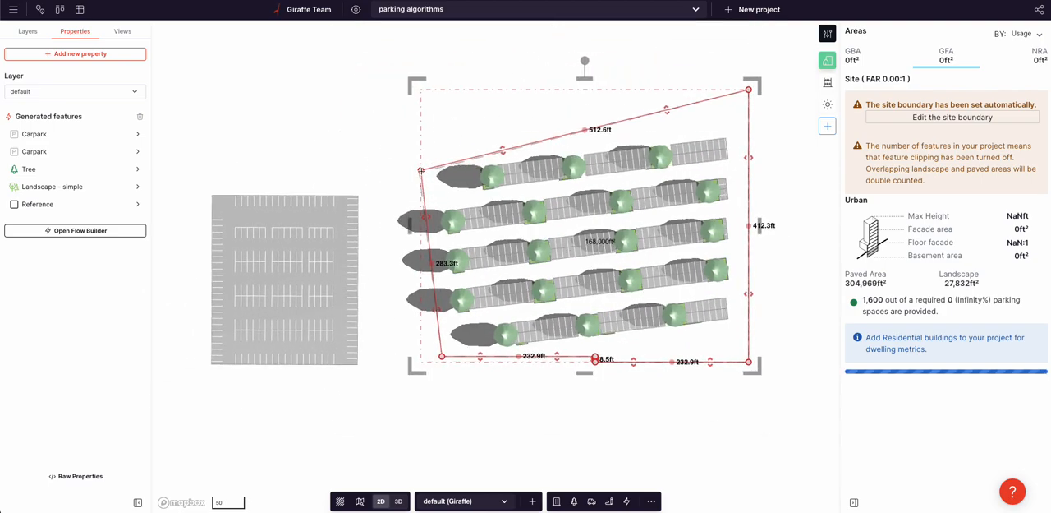
pyautogui.moveTo(587, 126); pyautogui.dragTo(567, 93)
# Step: Resize the standard carpark beside the custom one to about 205 ft wide and 258.6 ft high
pyautogui.click(306, 204)
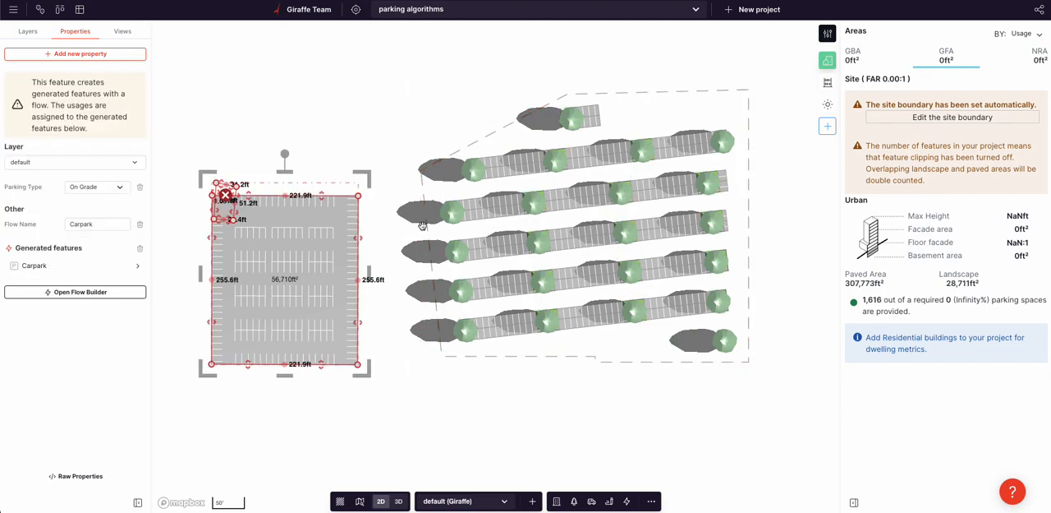
pyautogui.moveTo(357, 238)
pyautogui.mouseDown()
pyautogui.moveTo(376, 238)
pyautogui.moveTo(346, 239)
pyautogui.mouseUp()
pyautogui.moveTo(312, 365)
pyautogui.mouseDown()
pyautogui.moveTo(310, 410)
pyautogui.moveTo(311, 367)
pyautogui.mouseUp()
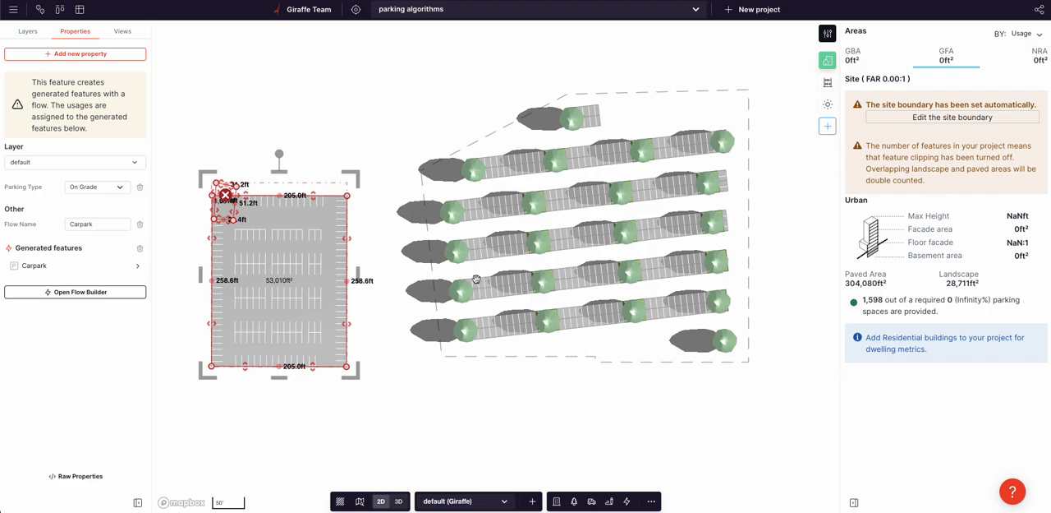
# Step: Move the custom carpark's sloping upper-left edge outward, leaving it about 171.9 ft long
pyautogui.click(632, 349)
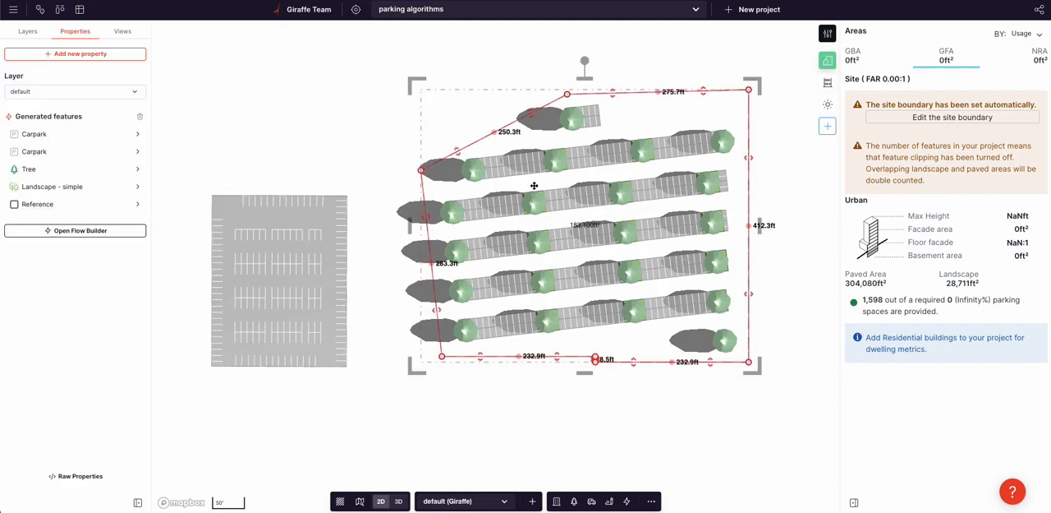
pyautogui.moveTo(457, 152); pyautogui.dragTo(439, 152)
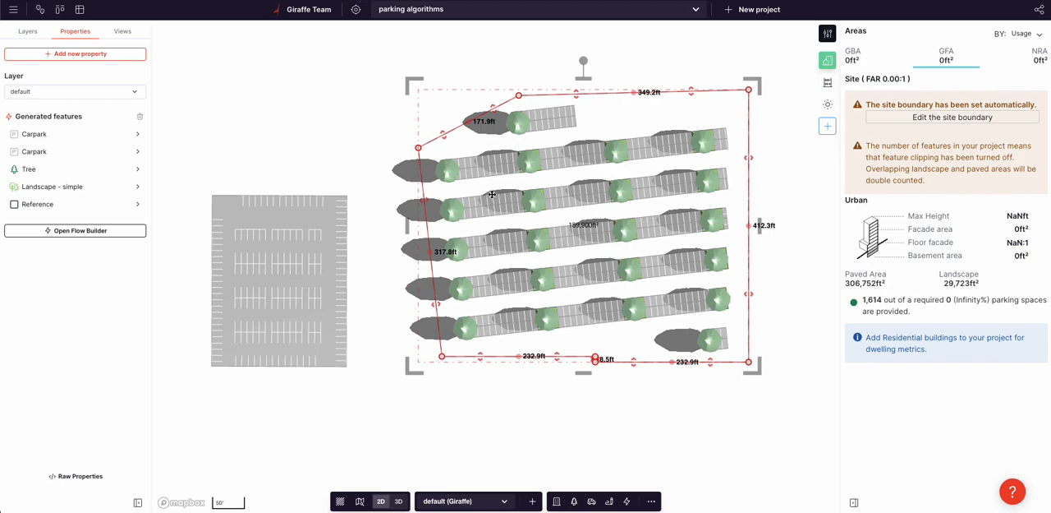
# Step: Set the Grid Fill's boundary offset to 50 ft in the custom carpark's flow
pyautogui.click(107, 232)
pyautogui.moveTo(287, 393); pyautogui.dragTo(532, 357)
pyautogui.click(476, 204)
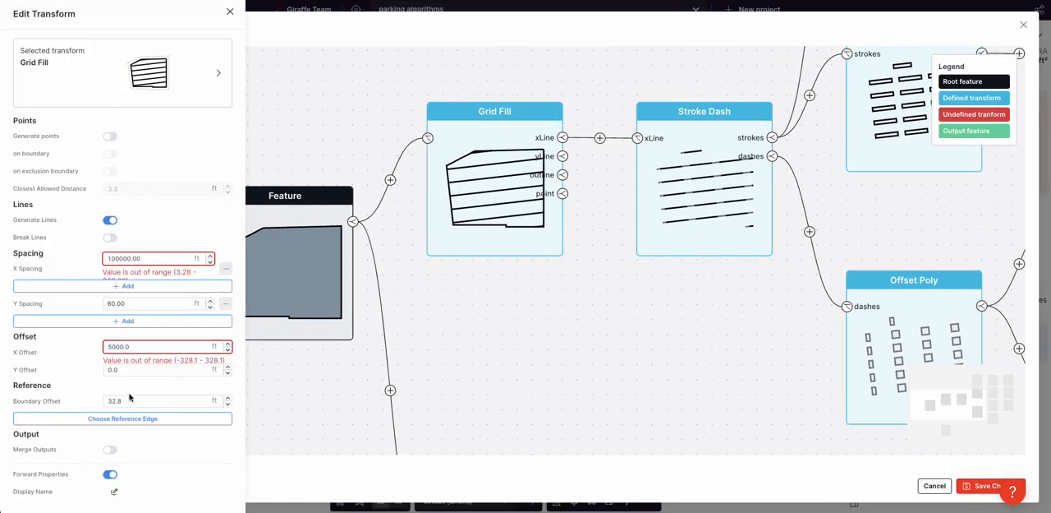
pyautogui.doubleClick(121, 399)
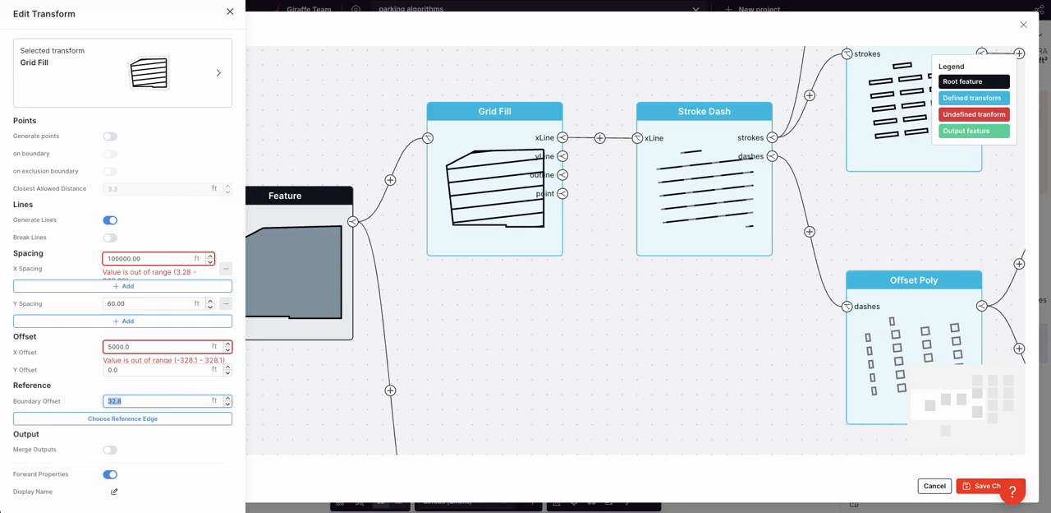
pyautogui.write('50.0')
pyautogui.click(543, 332)
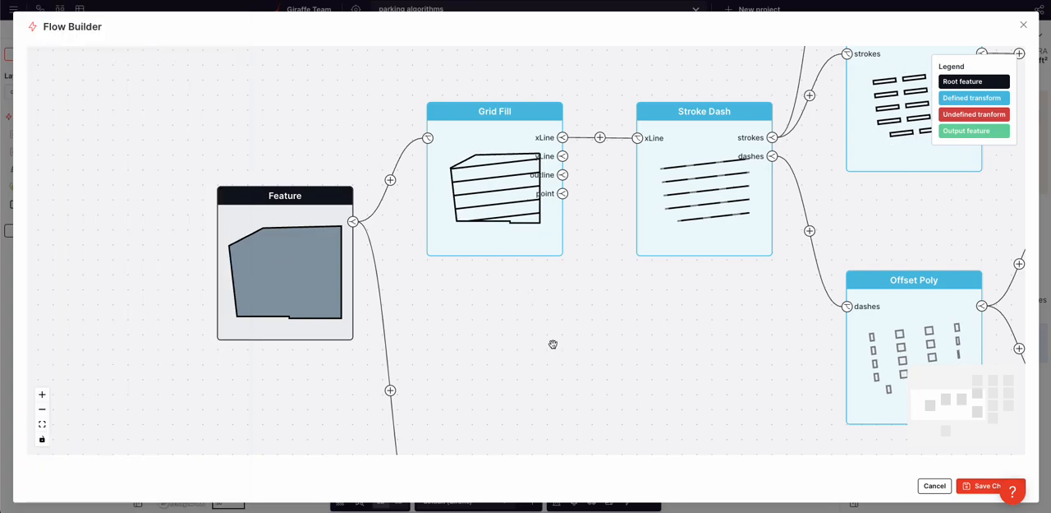
# Step: Insert an Offset Line transform between the root feature and the Reference output with a distance of 1 ft
pyautogui.moveTo(553, 343); pyautogui.dragTo(491, 216)
pyautogui.scroll(-3, 424, 261)
pyautogui.click(395, 258)
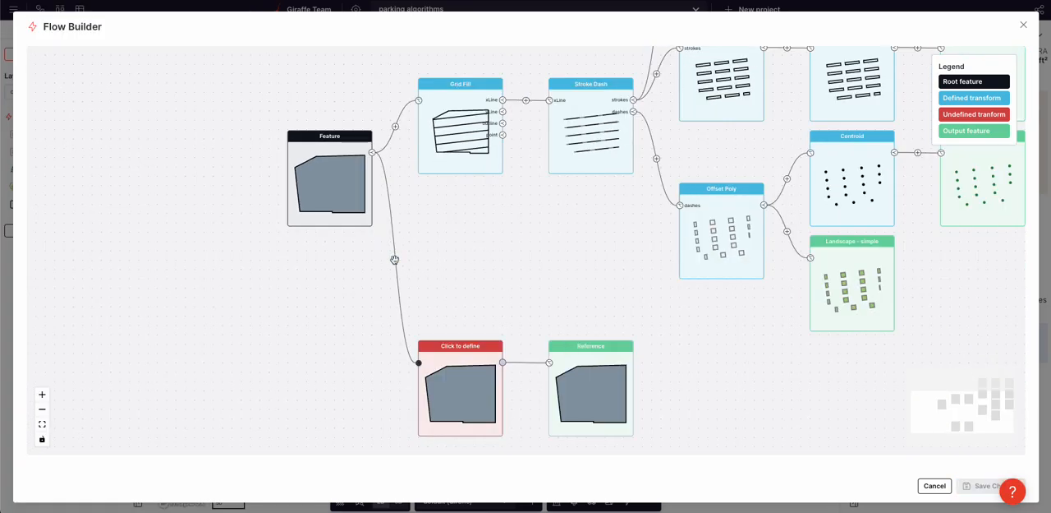
pyautogui.click(473, 368)
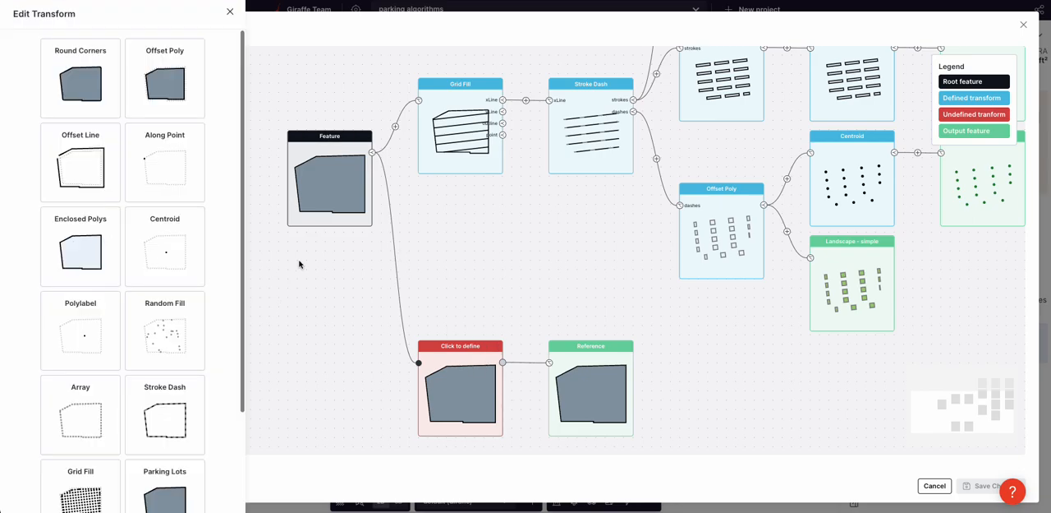
pyautogui.click(81, 157)
pyautogui.click(131, 122)
pyautogui.moveTo(131, 122); pyautogui.dragTo(98, 122)
pyautogui.write('1')
pyautogui.click(527, 363)
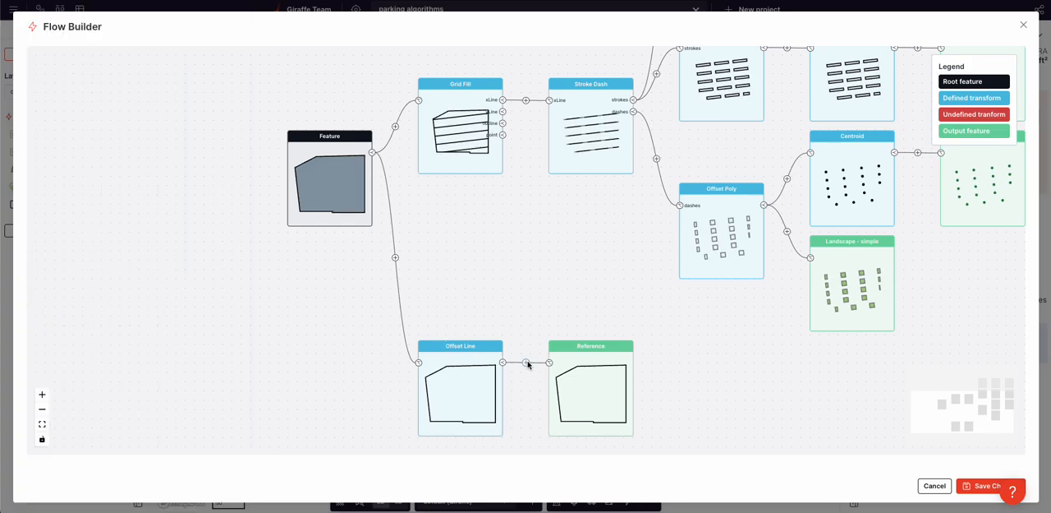
# Step: Insert a Stroke Dash transform between the Offset Line and the Reference output with a spacing of 1000 ft
pyautogui.click(527, 363)
pyautogui.click(575, 394)
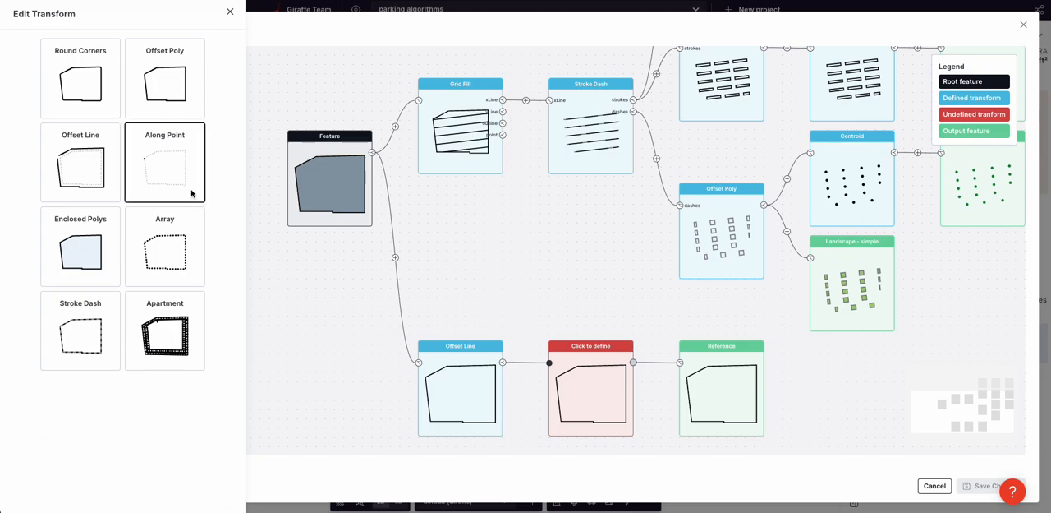
pyautogui.click(79, 343)
pyautogui.doubleClick(157, 123)
pyautogui.write('100')
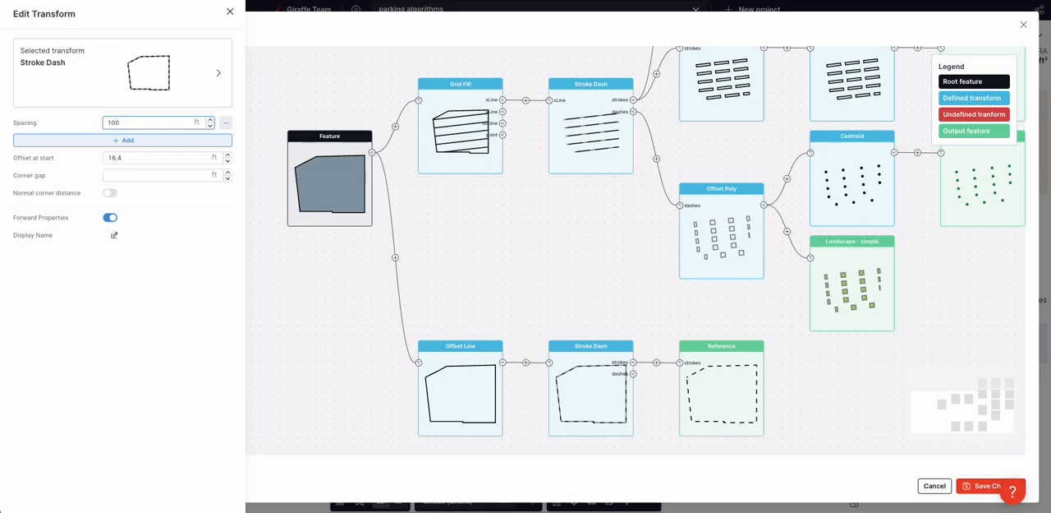
pyautogui.write('0')
# Step: Add a second spacing of 40 ft to the boundary's Stroke Dash
pyautogui.click(161, 143)
pyautogui.doubleClick(142, 141)
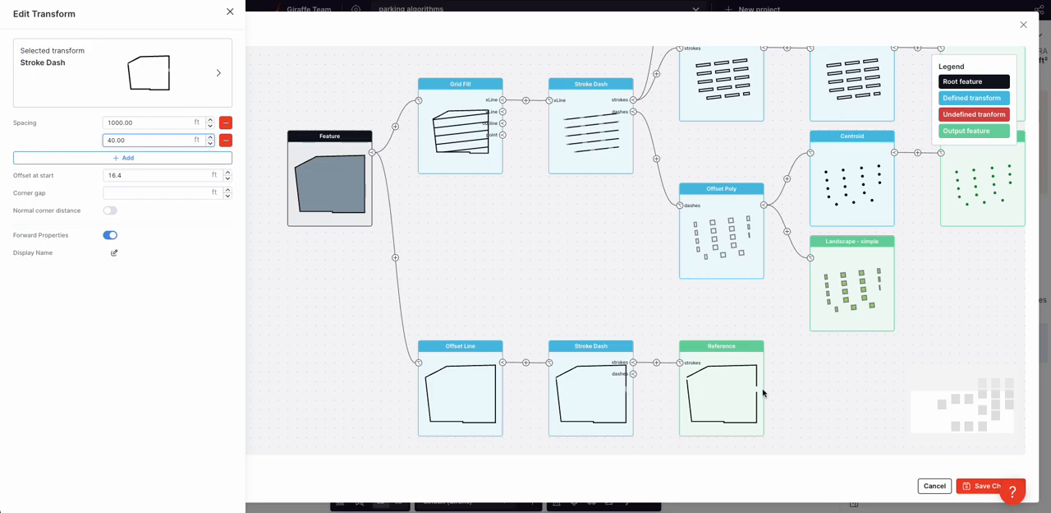
pyautogui.click(828, 393)
pyautogui.moveTo(830, 395); pyautogui.dragTo(736, 348)
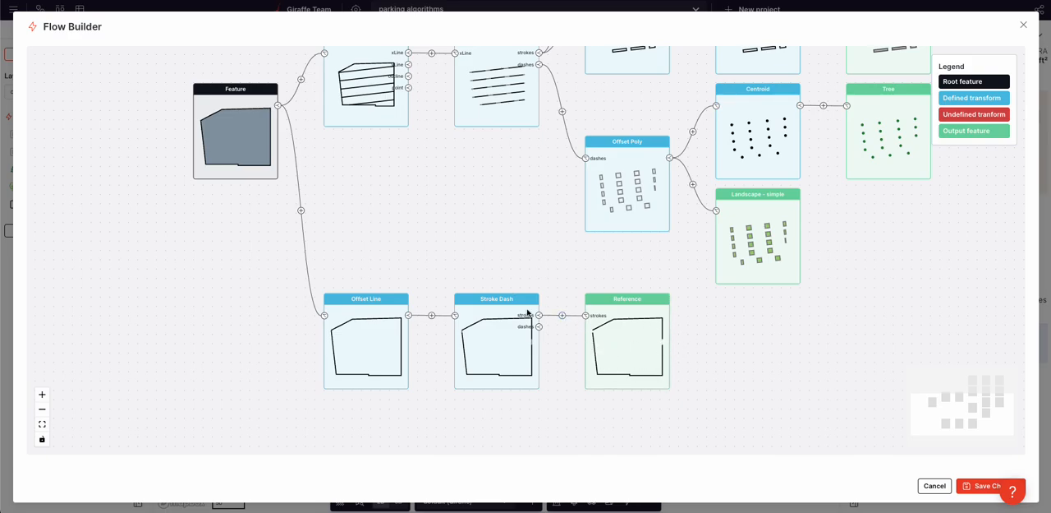
# Step: Insert an Offset Poly transform between the boundary's Stroke Dash and the Reference output with a distance of 16 ft
pyautogui.click(562, 314)
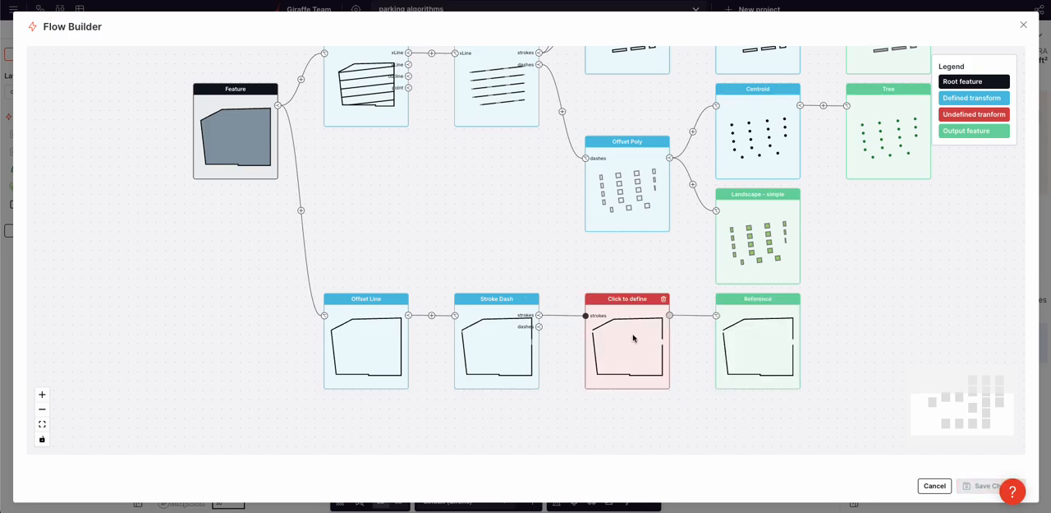
pyautogui.click(634, 337)
pyautogui.click(169, 82)
pyautogui.tripleClick(164, 121)
pyautogui.write('16.0')
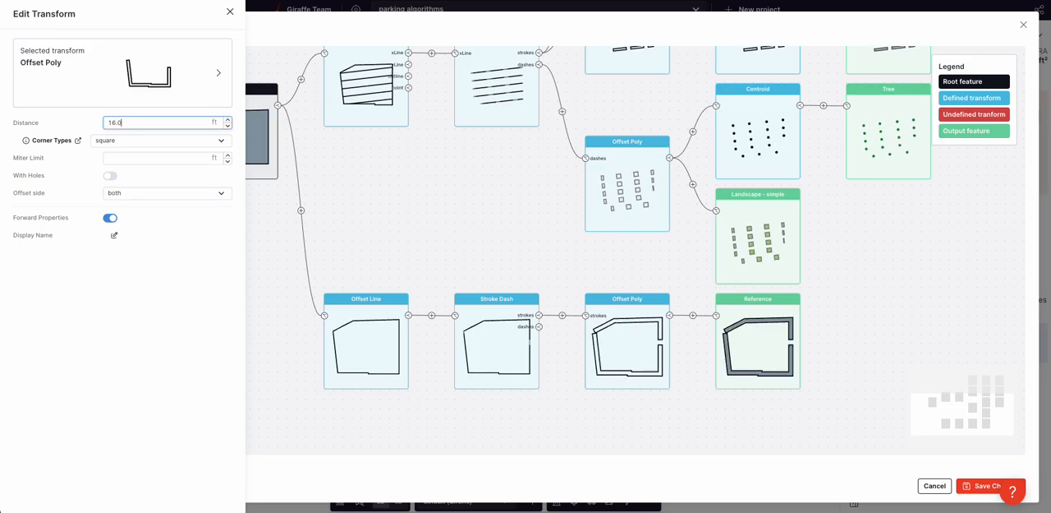
# Step: Set the boundary Offset Poly's offset side to right after trying the left side
pyautogui.click(150, 193)
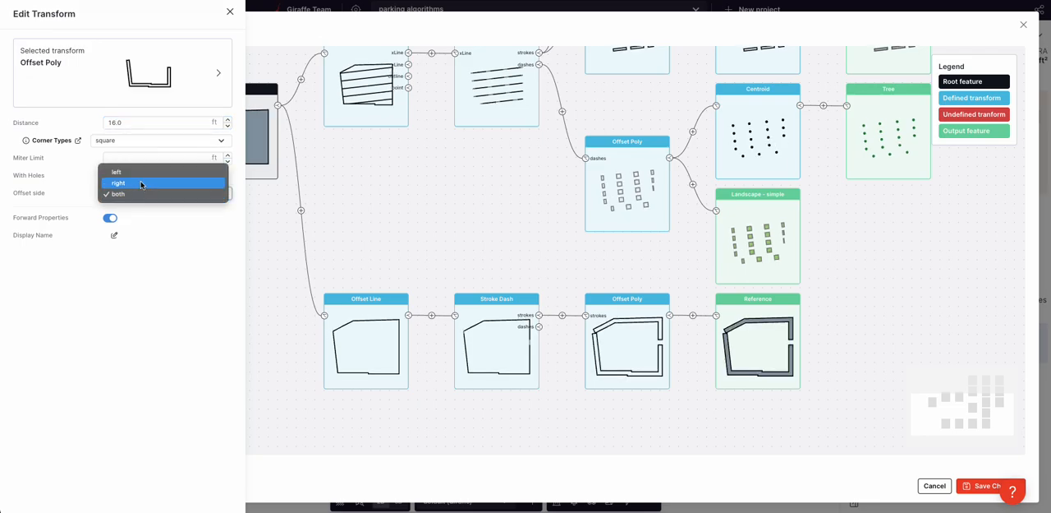
pyautogui.click(139, 181)
pyautogui.click(141, 194)
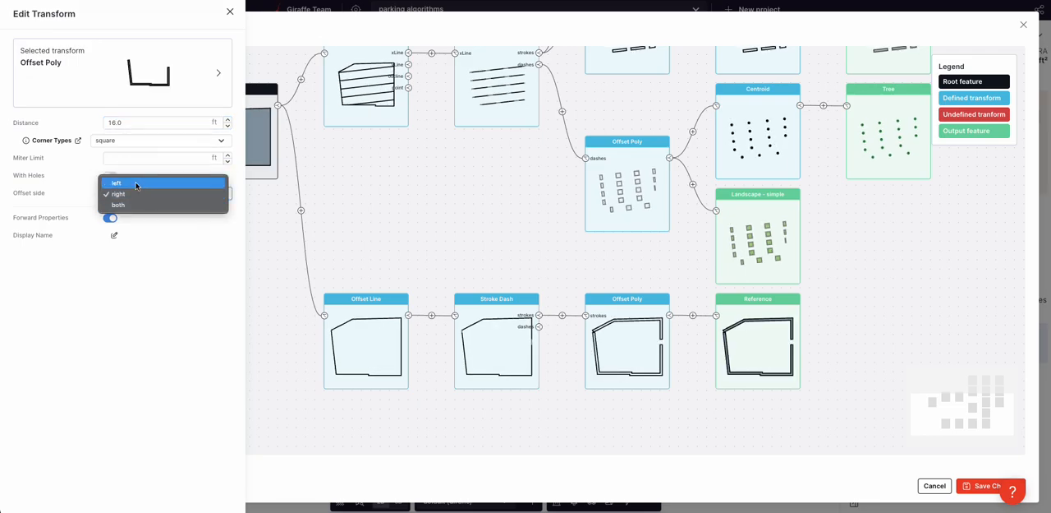
pyautogui.click(135, 181)
pyautogui.click(135, 191)
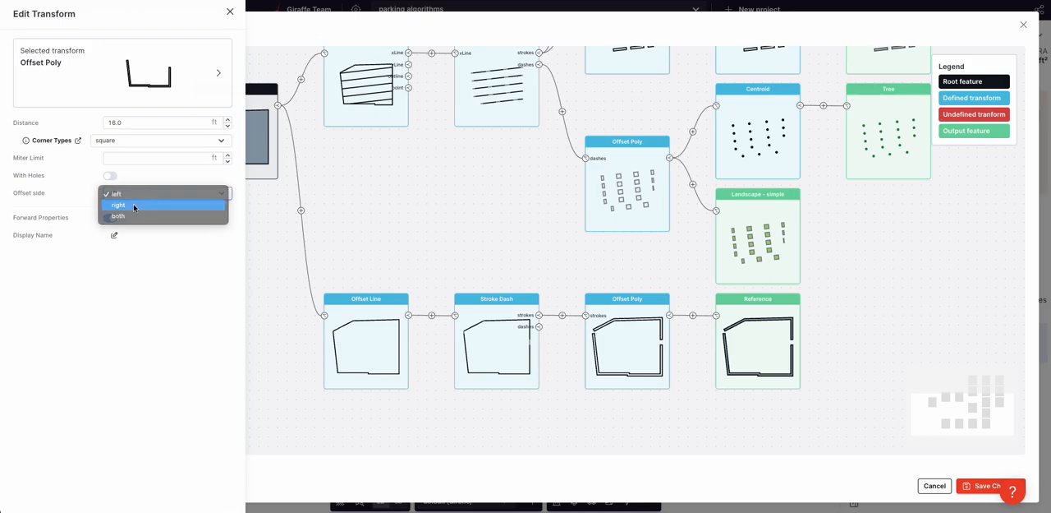
pyautogui.click(135, 206)
pyautogui.click(735, 413)
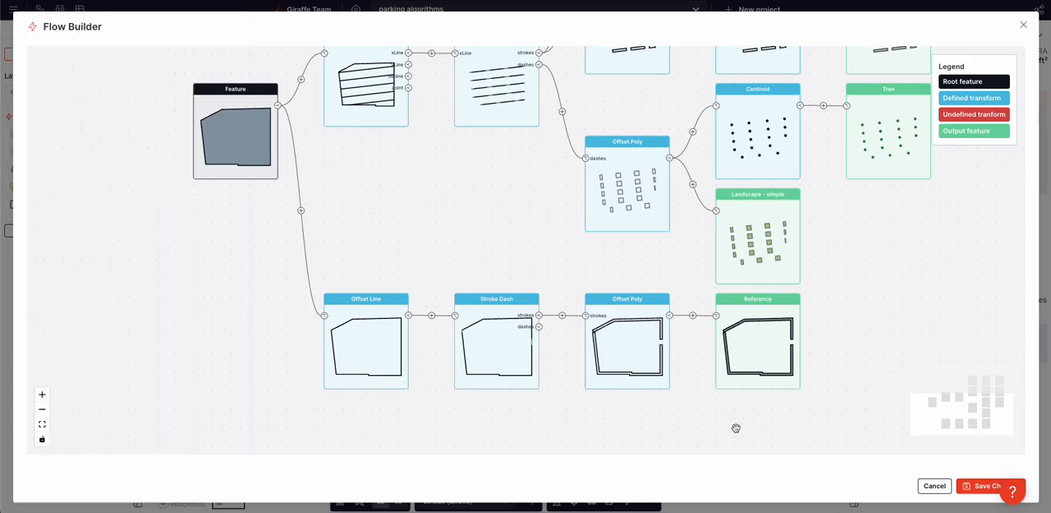
# Step: Insert a Parking Lots transform between the boundary's Offset Poly and the Reference output and save the flow
pyautogui.click(693, 315)
pyautogui.click(748, 343)
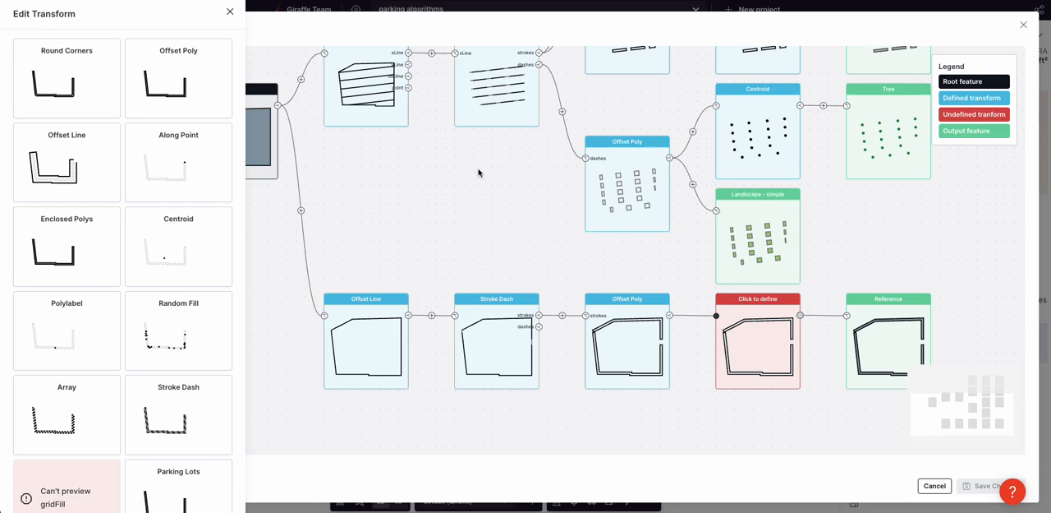
pyautogui.scroll(-1, 108, 295)
pyautogui.click(165, 413)
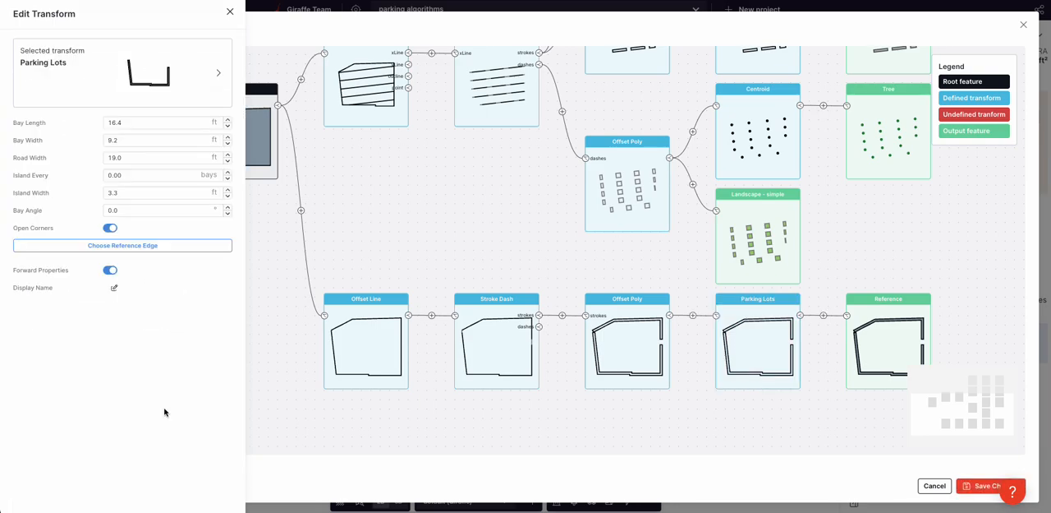
pyautogui.click(985, 486)
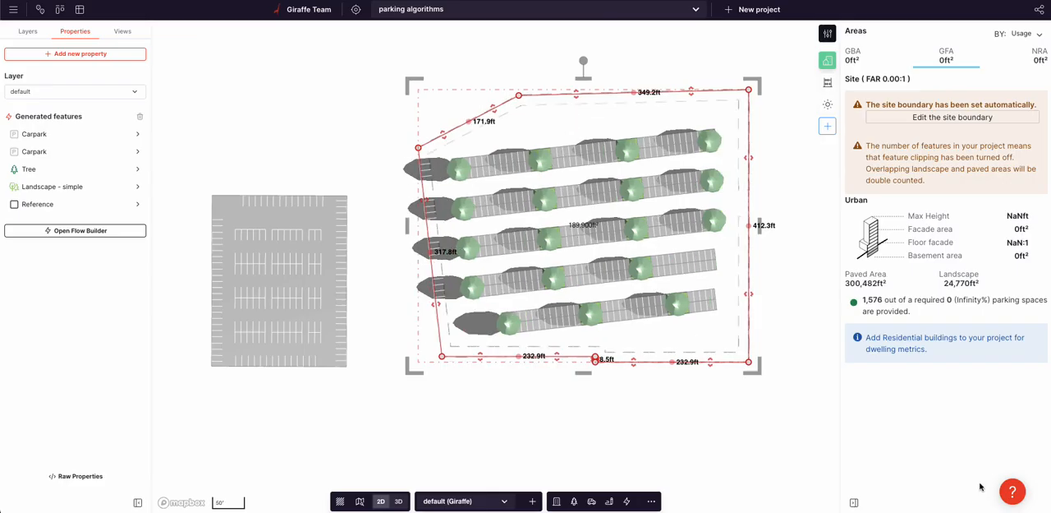
# Step: Reopen the flow and change the Reference output's usage to Carpark
pyautogui.click(41, 230)
pyautogui.click(873, 326)
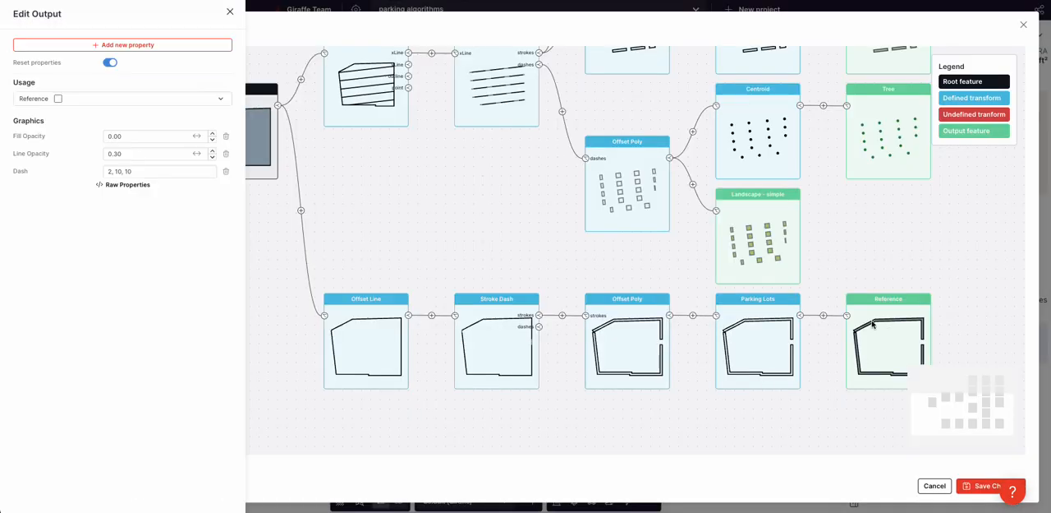
pyautogui.click(101, 99)
pyautogui.write('park')
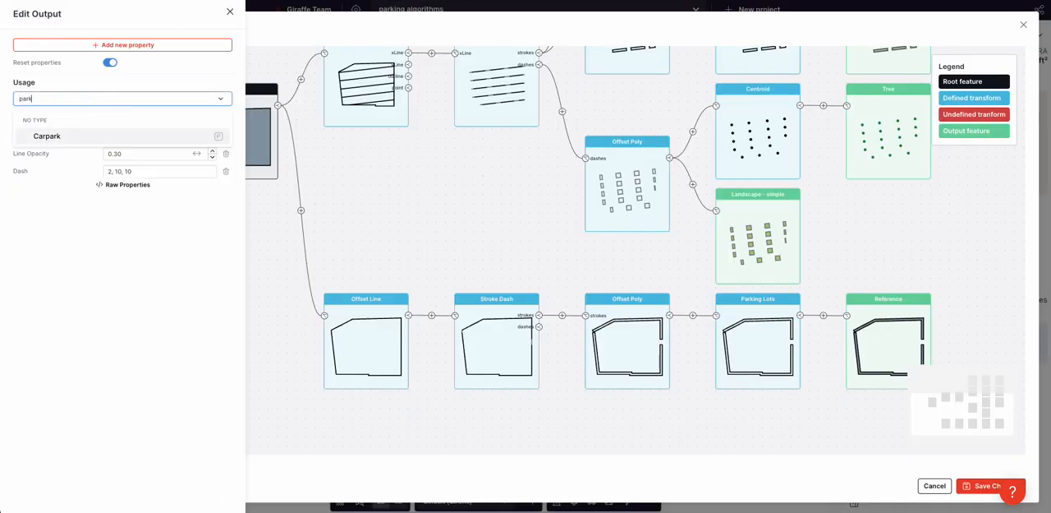
pyautogui.click(75, 137)
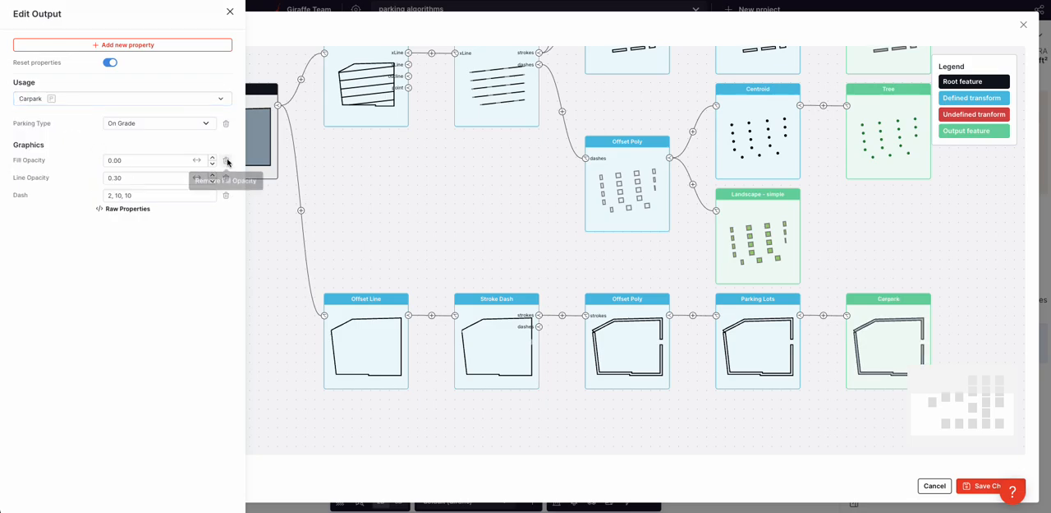
# Step: Remove the fill opacity, line opacity and dash properties from the boundary's Carpark output and save the flow
pyautogui.click(227, 160)
pyautogui.click(227, 163)
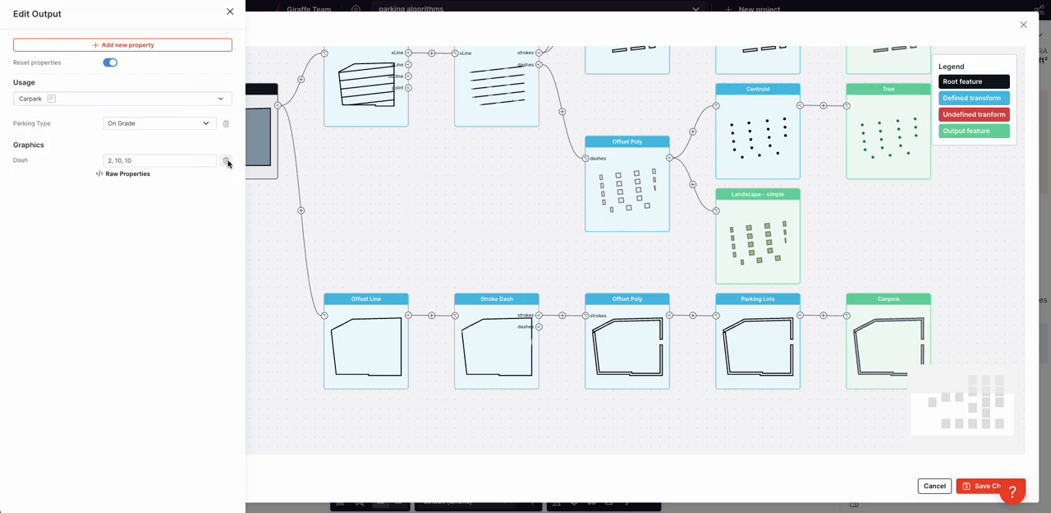
pyautogui.click(227, 160)
pyautogui.click(534, 221)
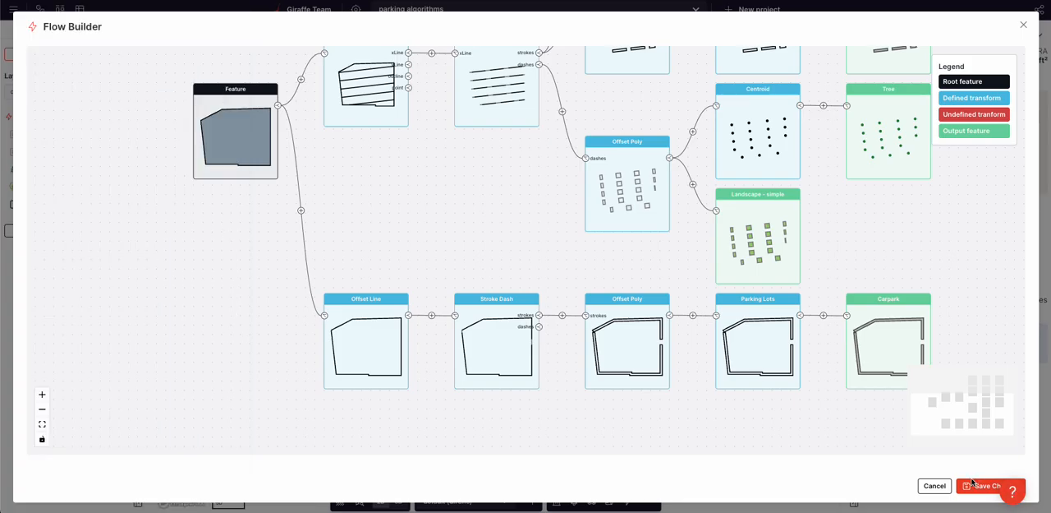
pyautogui.click(970, 486)
# Step: Remove the custom carpark's extra upper vertex and raise its upper-left corner so the top edge is about 509 ft long
pyautogui.moveTo(777, 430); pyautogui.dragTo(749, 438)
pyautogui.click(490, 105)
pyautogui.moveTo(390, 156); pyautogui.dragTo(387, 129)
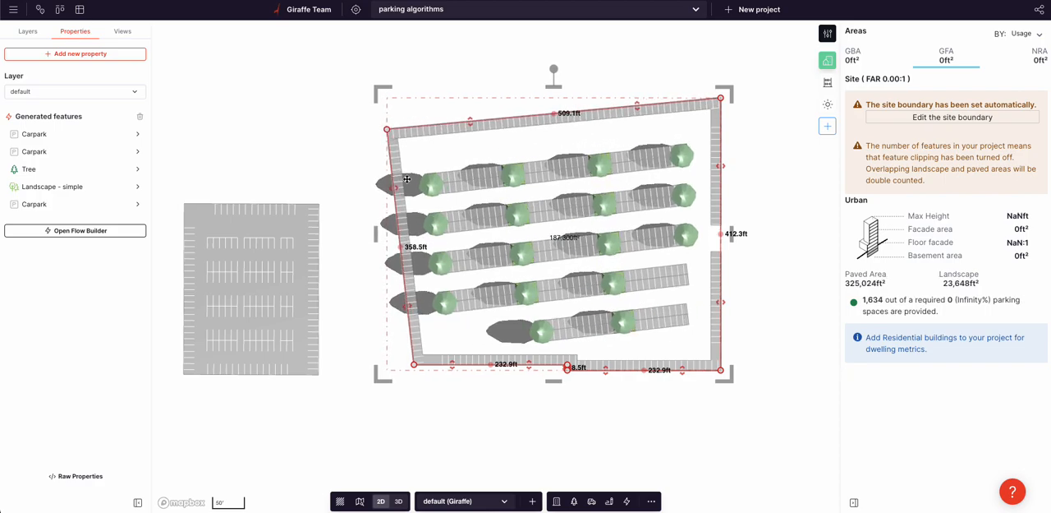
# Step: Examine the perimeter parking bays, trees and landscape islands of the custom carpark in 3D
pyautogui.scroll(5, 406, 179)
pyautogui.moveTo(407, 179); pyautogui.dragTo(494, 313, button='right')
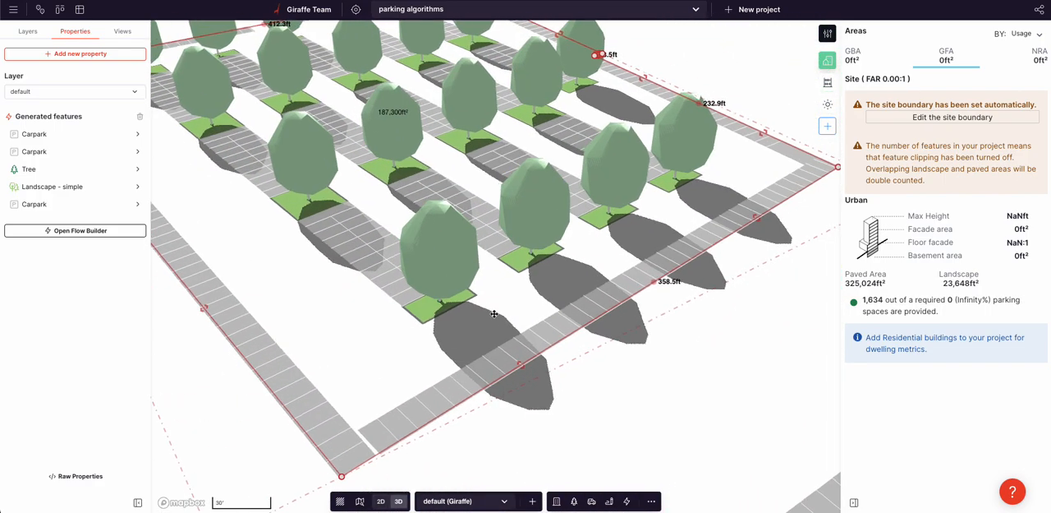
pyautogui.moveTo(352, 303); pyautogui.dragTo(480, 288)
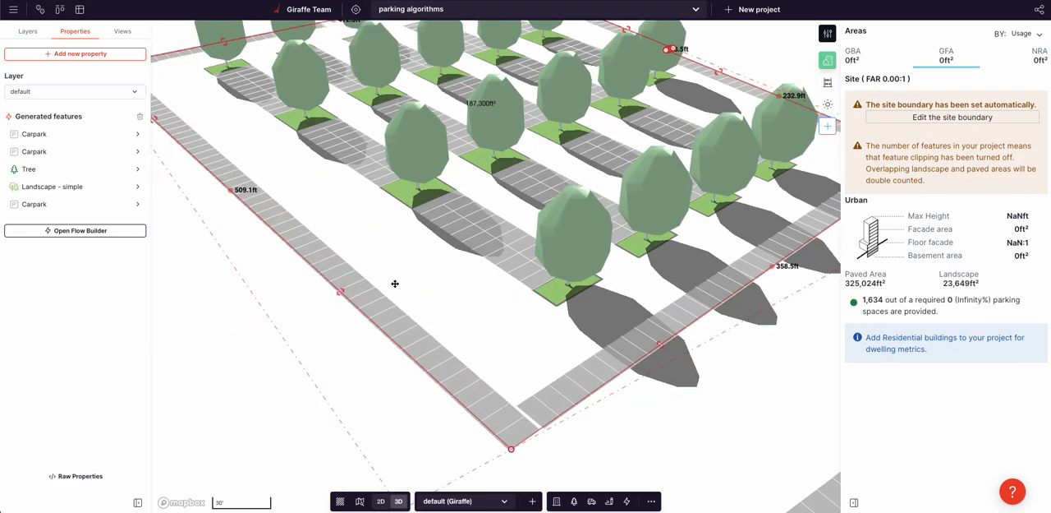
pyautogui.scroll(-3, 425, 277)
pyautogui.moveTo(363, 288); pyautogui.dragTo(282, 331)
# Step: Push the custom carpark's top edge outward until its right edge is about 440 ft long, and view the deselected layout in 3D
pyautogui.press('2')
pyautogui.scroll(-3, 408, 318)
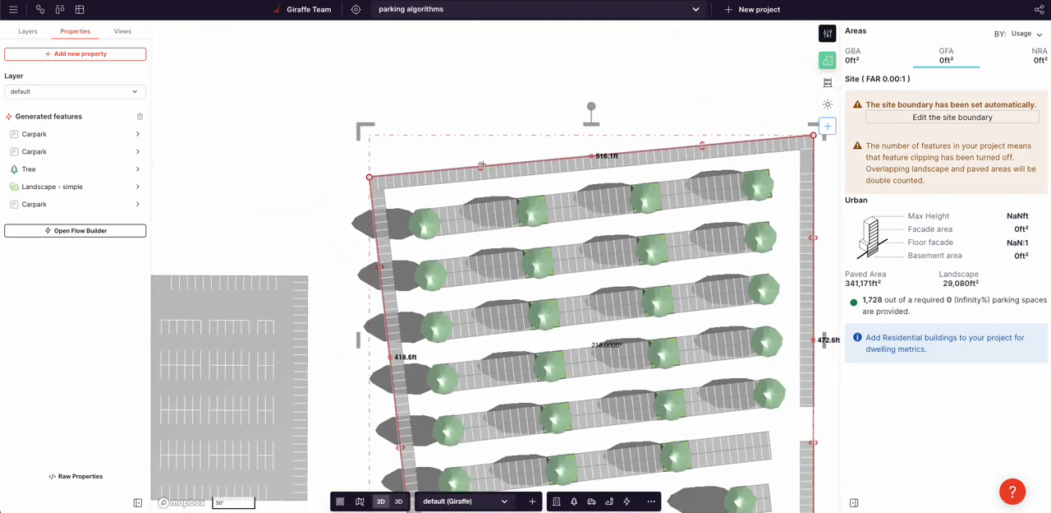
pyautogui.press('3')
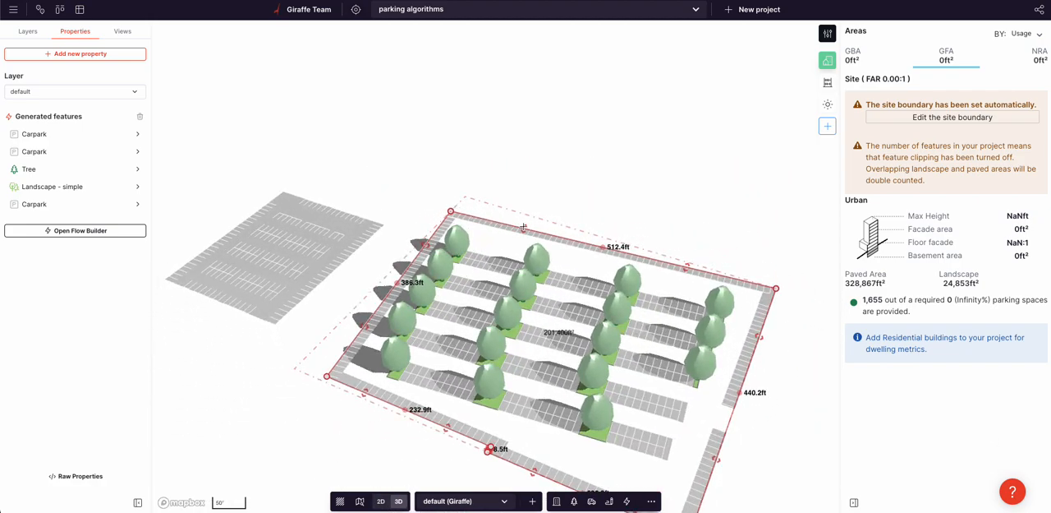
pyautogui.scroll(-2, 526, 236)
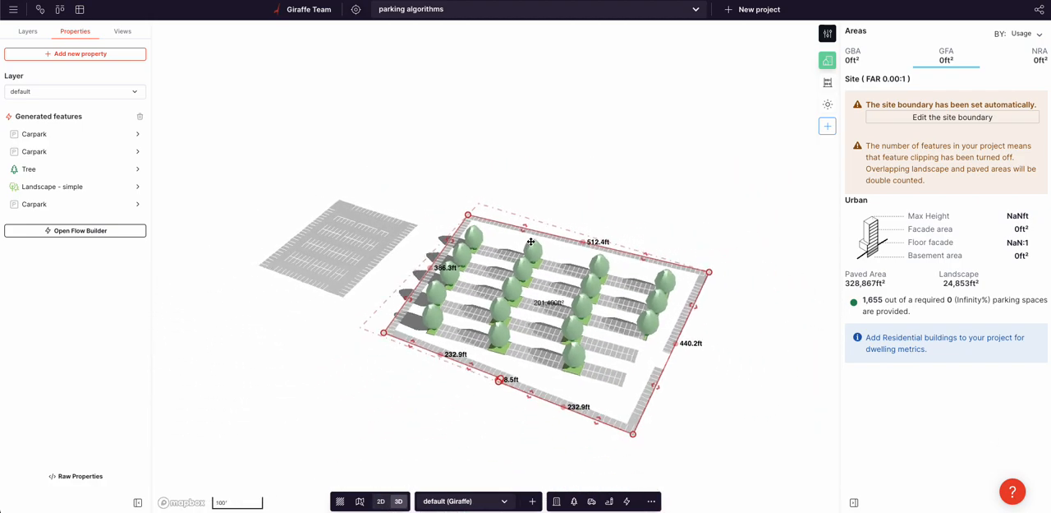
pyautogui.click(541, 194)
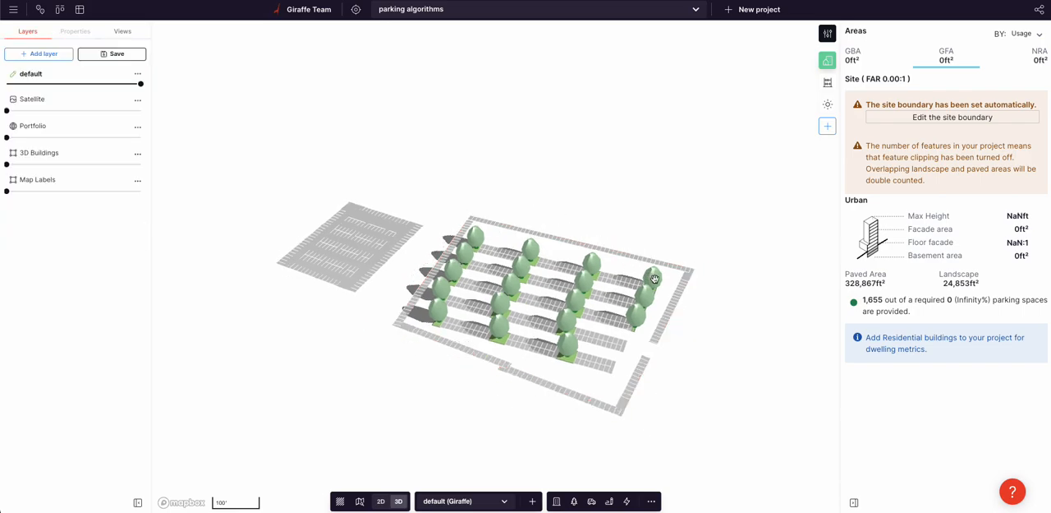
pyautogui.moveTo(653, 277); pyautogui.dragTo(669, 261, button='right')
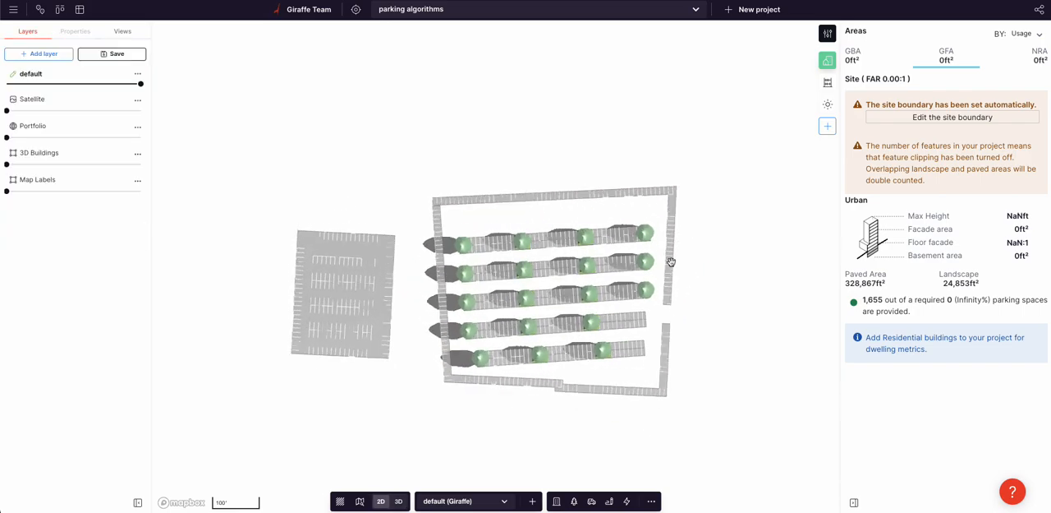
# Step: Push the custom carpark's top edge further outward in plan view until its right edge is about 470 ft long
pyautogui.click(505, 193)
pyautogui.scroll(5, 471, 189)
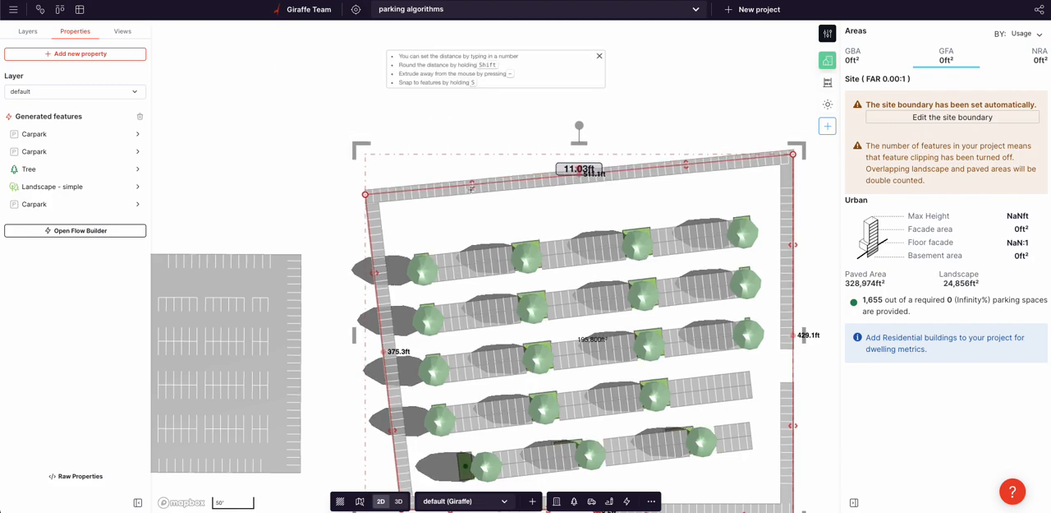
pyautogui.moveTo(471, 188); pyautogui.dragTo(470, 157)
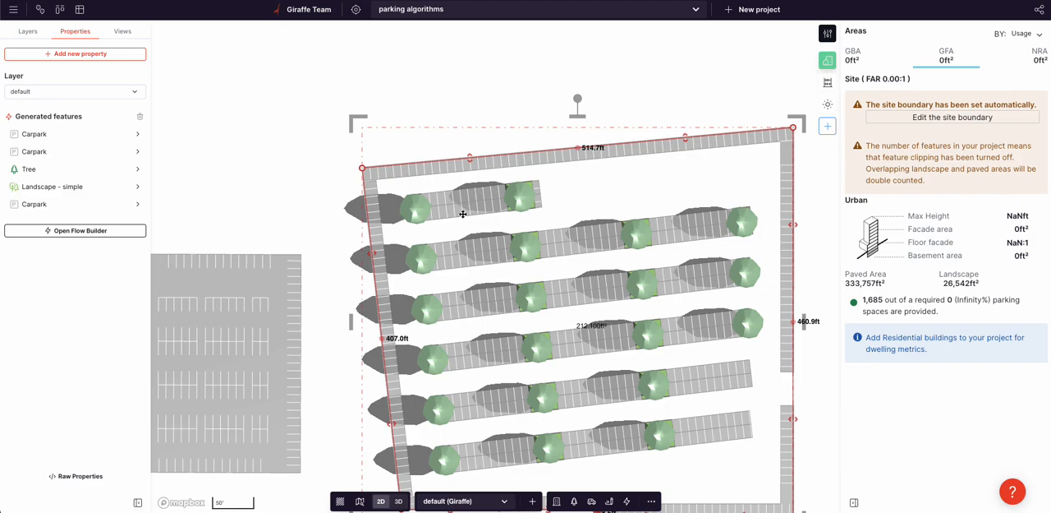
pyautogui.scroll(-1, 501, 253)
pyautogui.moveTo(472, 165)
pyautogui.mouseDown()
pyautogui.moveTo(485, 161)
pyautogui.moveTo(483, 191)
pyautogui.moveTo(484, 157)
pyautogui.mouseUp()
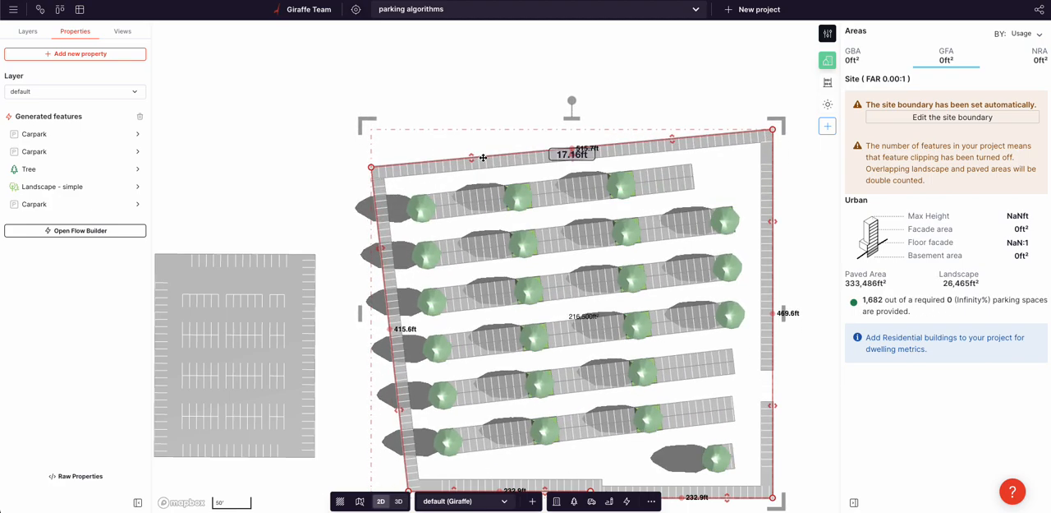
# Step: Review the custom carpark's flow and move its right edge so the top edge is about 503 ft long
pyautogui.click(111, 230)
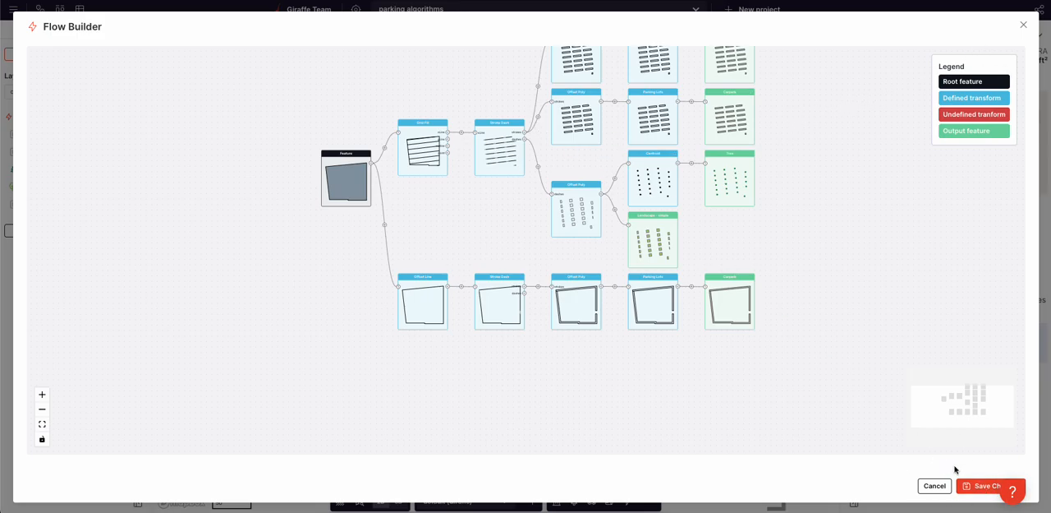
pyautogui.click(983, 486)
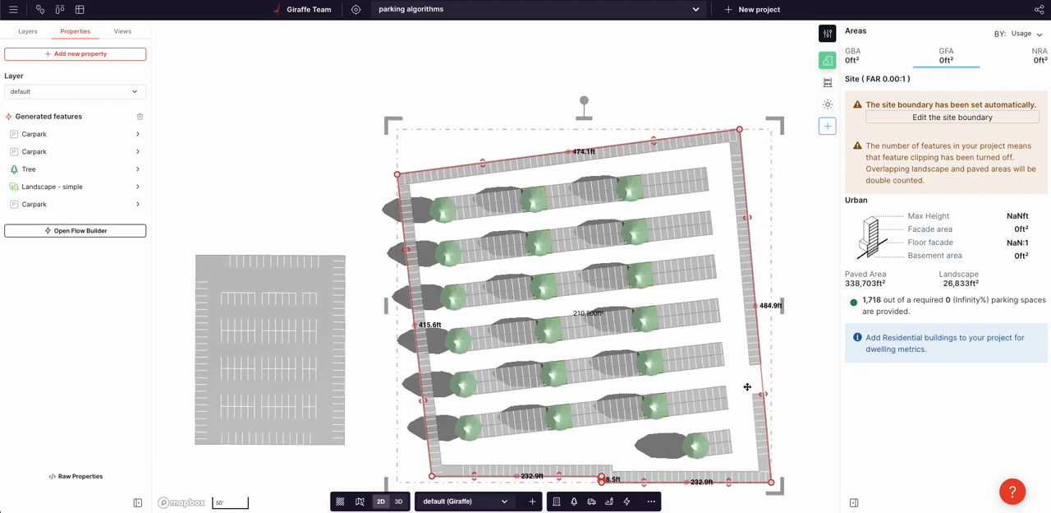
pyautogui.click(755, 220)
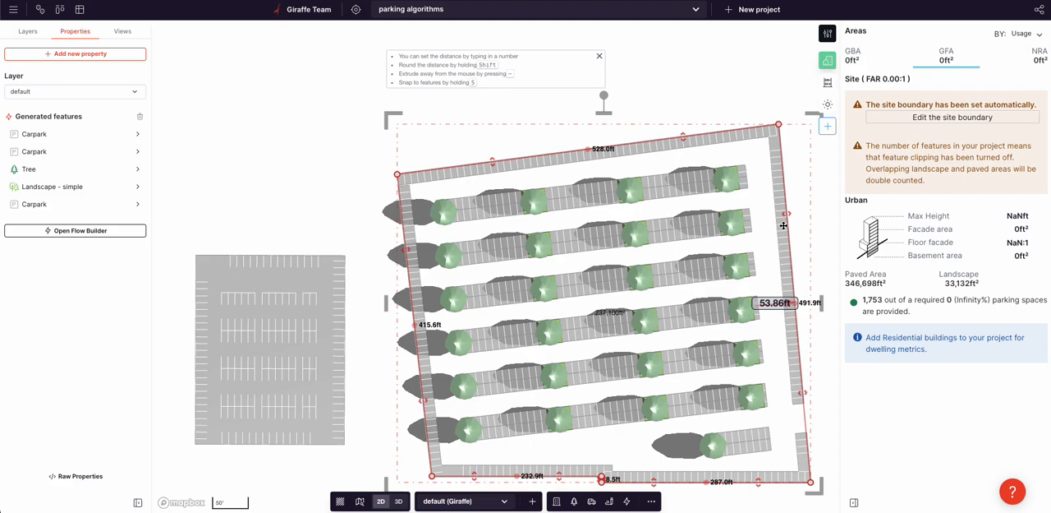
pyautogui.click(762, 231)
# Step: Examine the Grid Fill settings and the list of available transforms in the custom carpark's flow
pyautogui.click(79, 230)
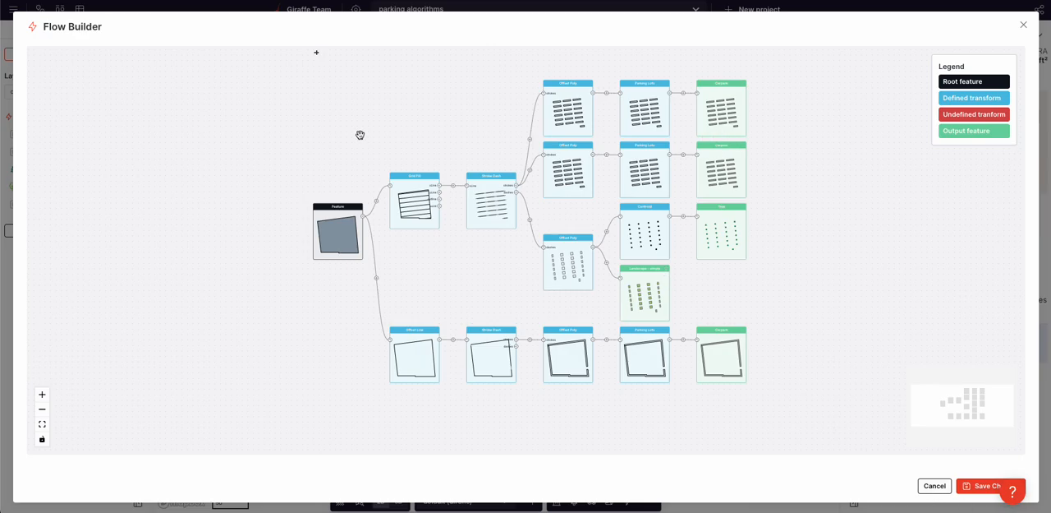
pyautogui.click(391, 207)
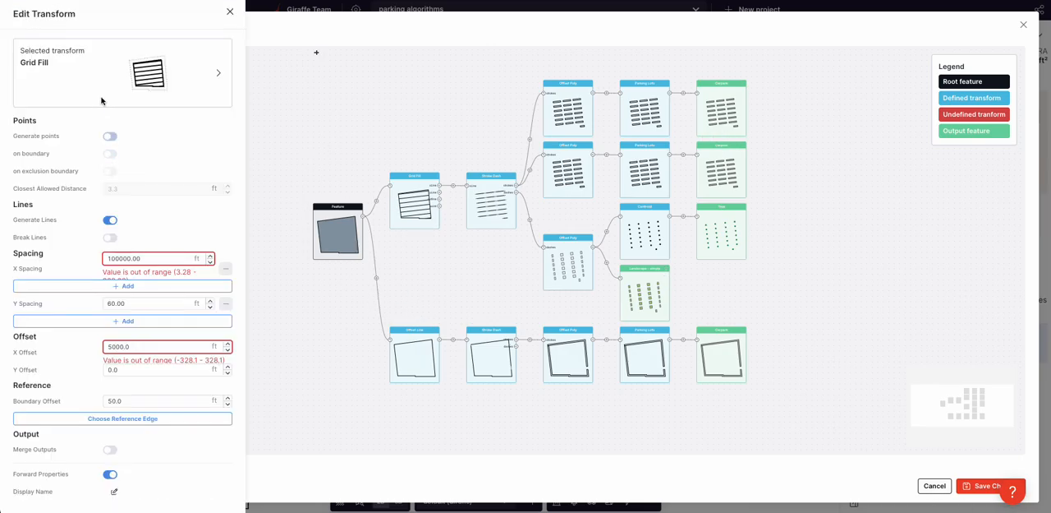
pyautogui.click(109, 84)
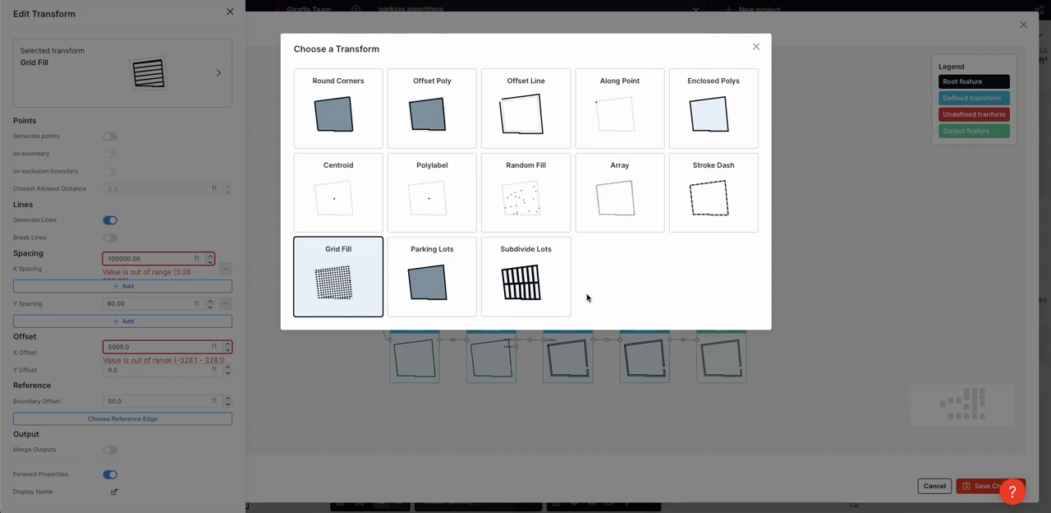
pyautogui.click(642, 409)
pyautogui.click(984, 486)
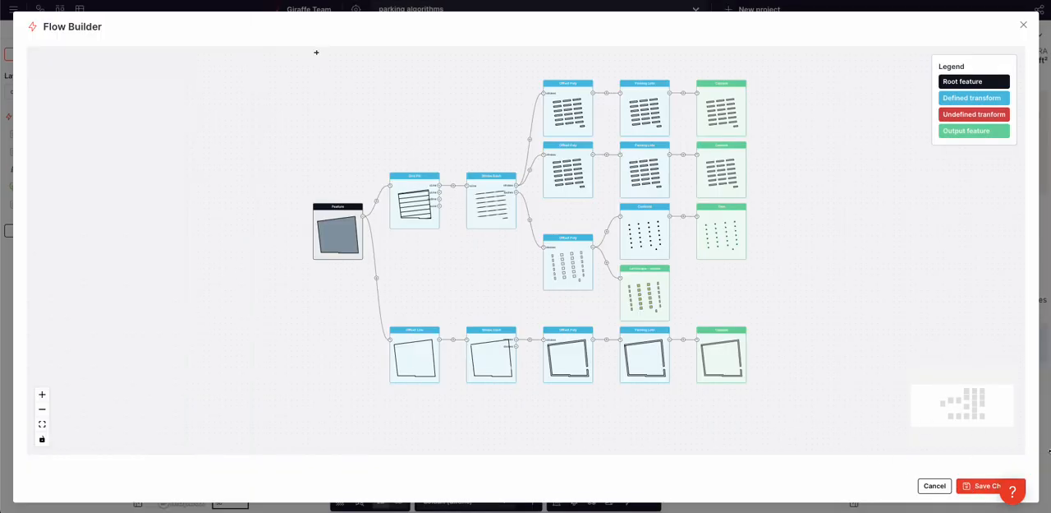
pyautogui.click(986, 485)
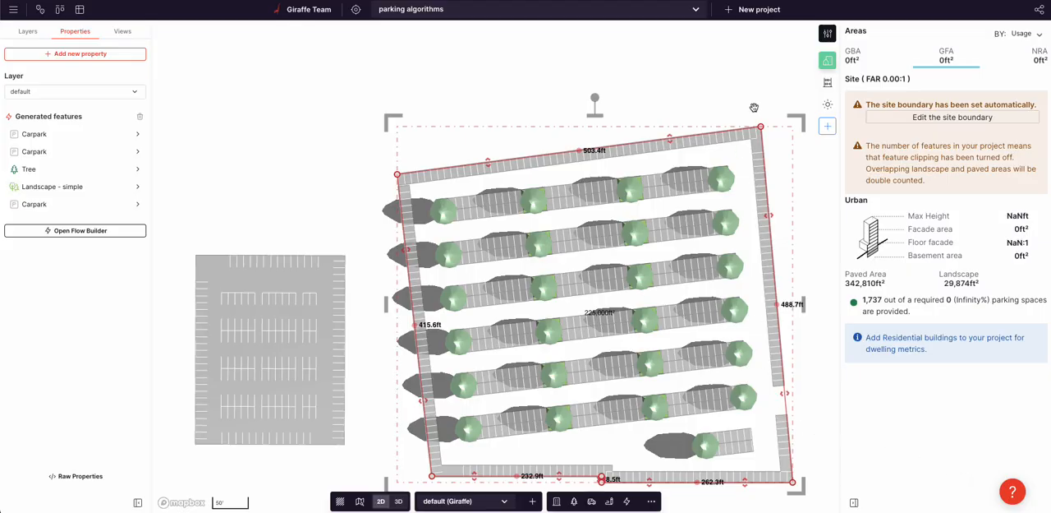
# Step: Split the custom carpark's right edge and pull its upper part inward about 161 ft to form an L-shaped carpark
pyautogui.click(776, 303)
pyautogui.moveTo(766, 174); pyautogui.dragTo(644, 195)
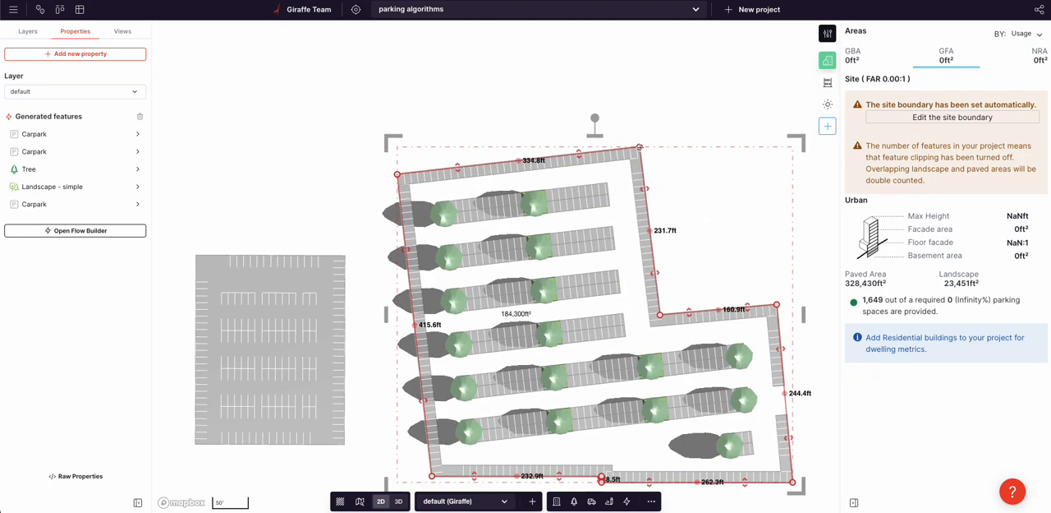
pyautogui.click(699, 193)
pyautogui.scroll(-2, 704, 200)
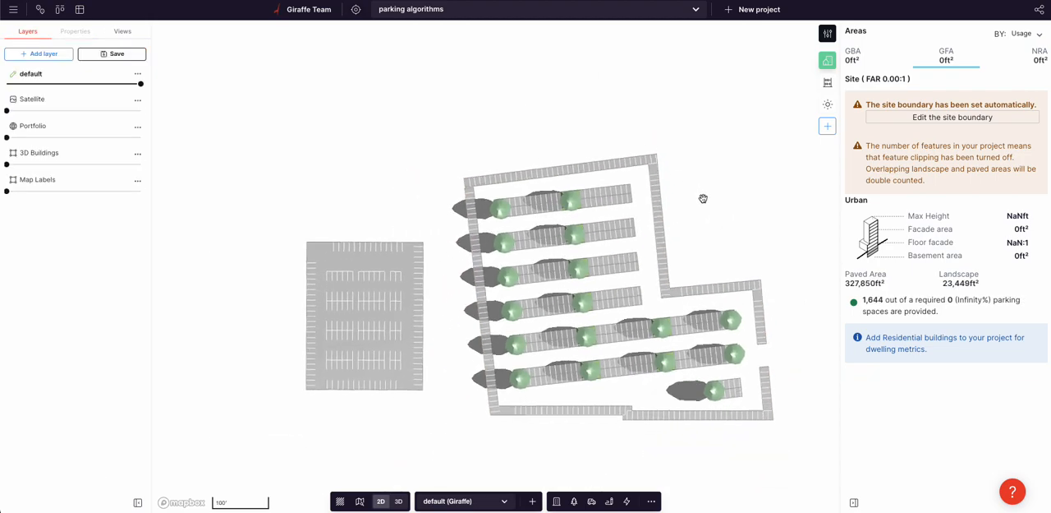
# Step: Set the first Stroke Dash spacing of the custom carpark's perimeter parking to 800 ft
pyautogui.press('3')
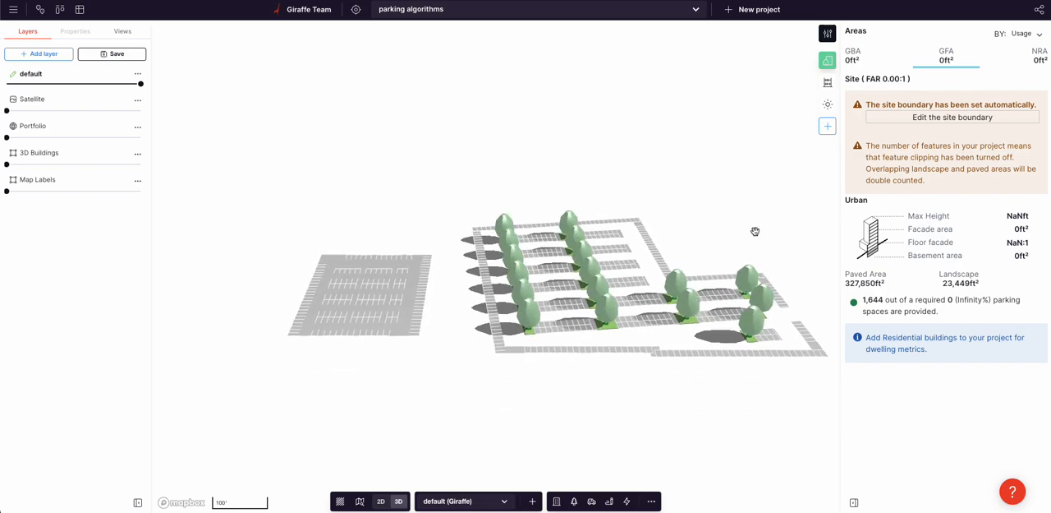
pyautogui.moveTo(706, 233); pyautogui.dragTo(679, 224, button='right')
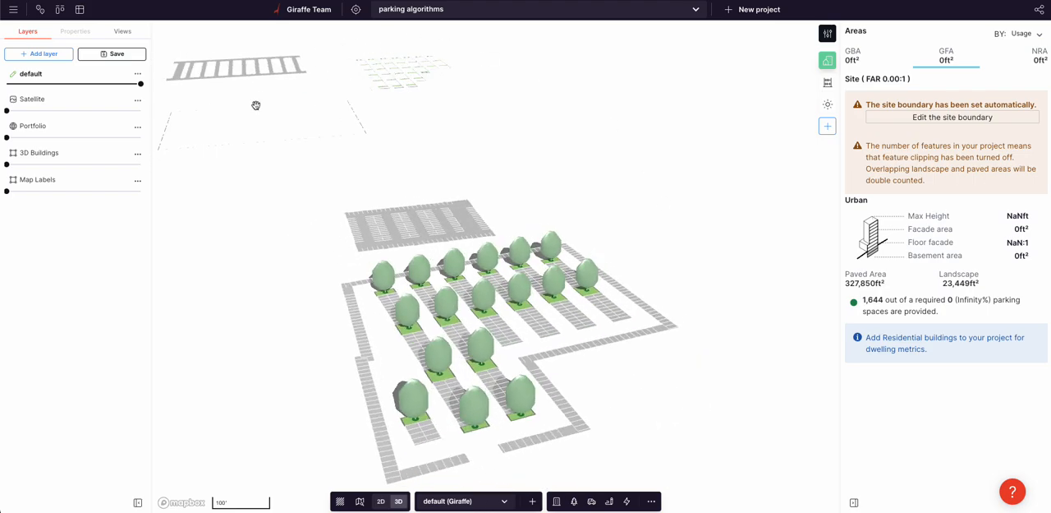
pyautogui.moveTo(352, 226); pyautogui.dragTo(363, 243, button='right')
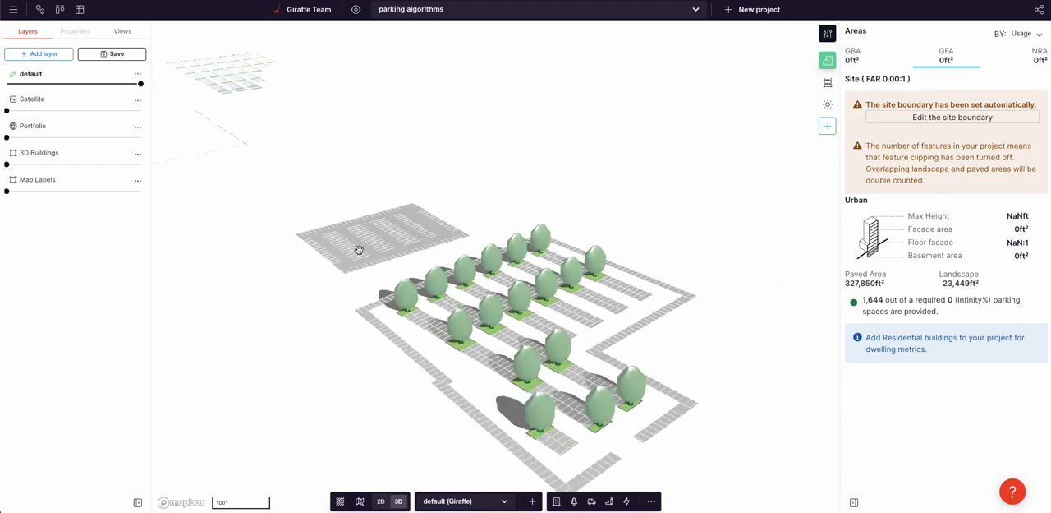
pyautogui.moveTo(714, 341); pyautogui.dragTo(714, 300)
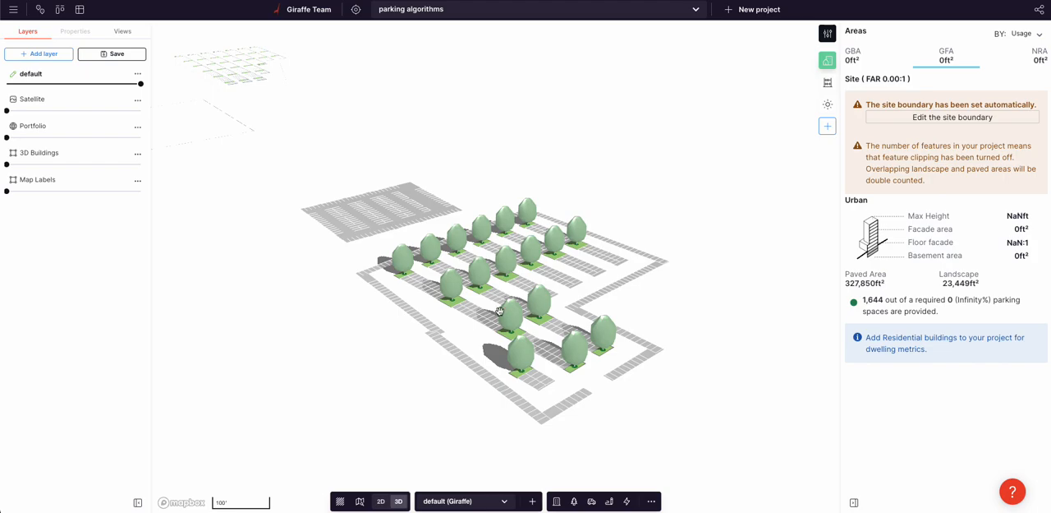
pyautogui.click(463, 311)
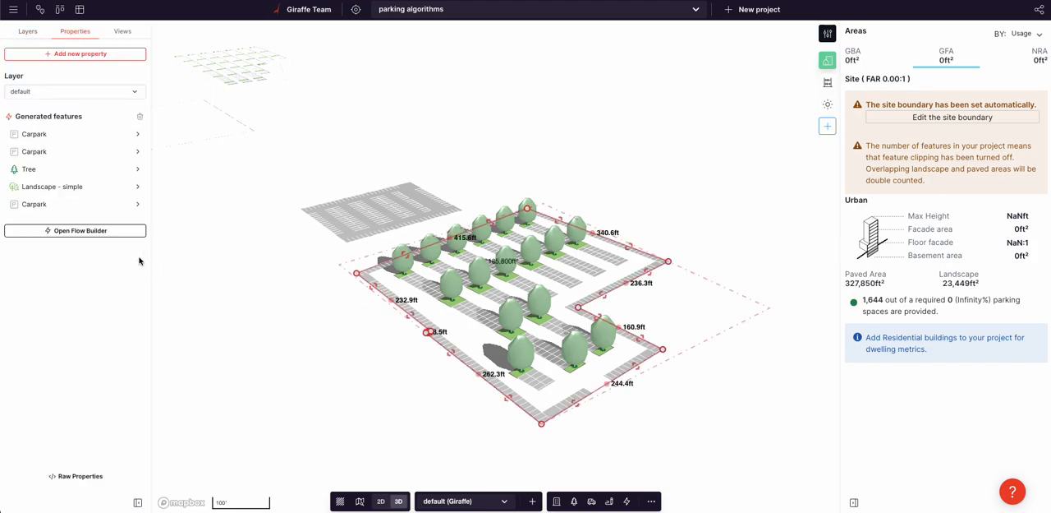
pyautogui.click(59, 205)
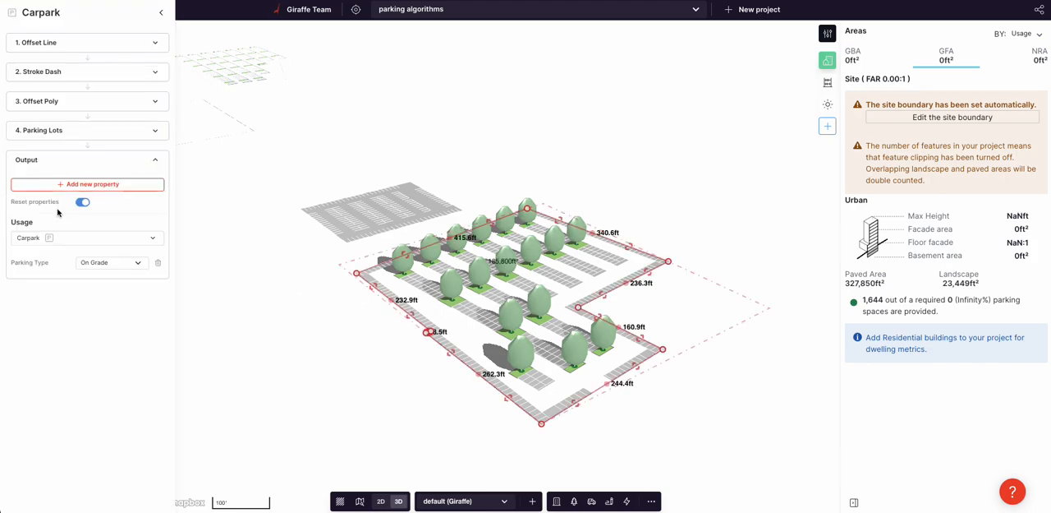
pyautogui.click(68, 74)
pyautogui.doubleClick(107, 95)
pyautogui.write('800')
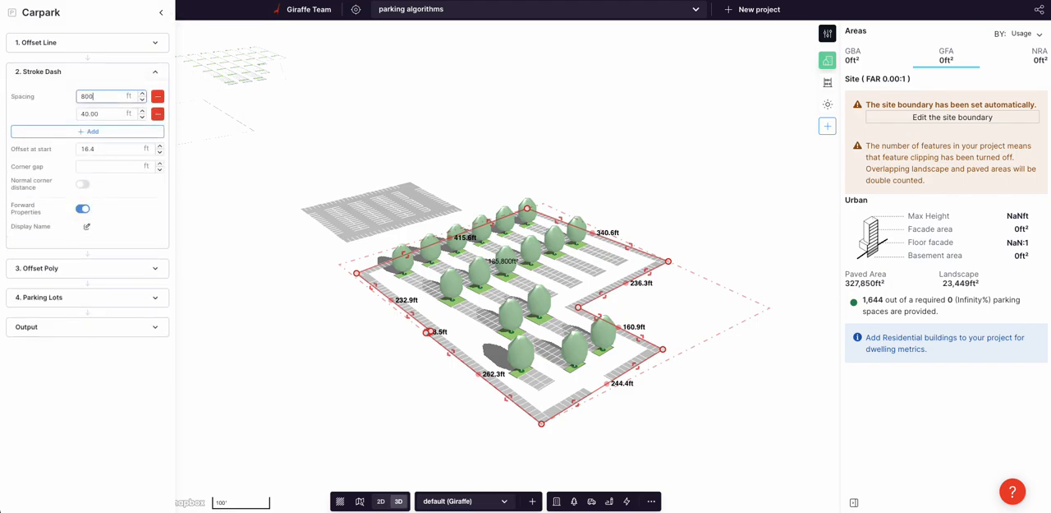
pyautogui.press('Return')
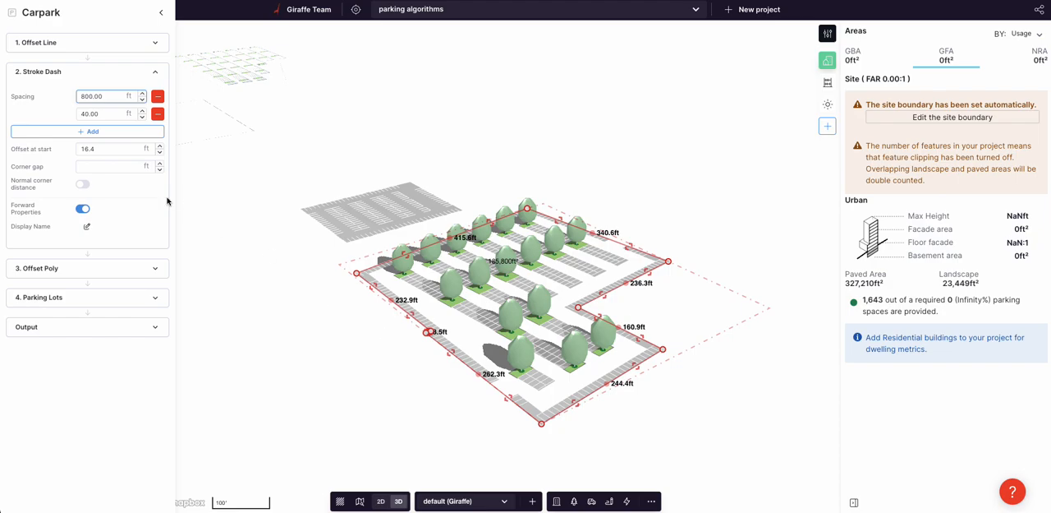
# Step: Add a third Stroke Dash spacing of 2000 ft to the perimeter parking and leave the flow settings
pyautogui.click(119, 132)
pyautogui.doubleClick(112, 130)
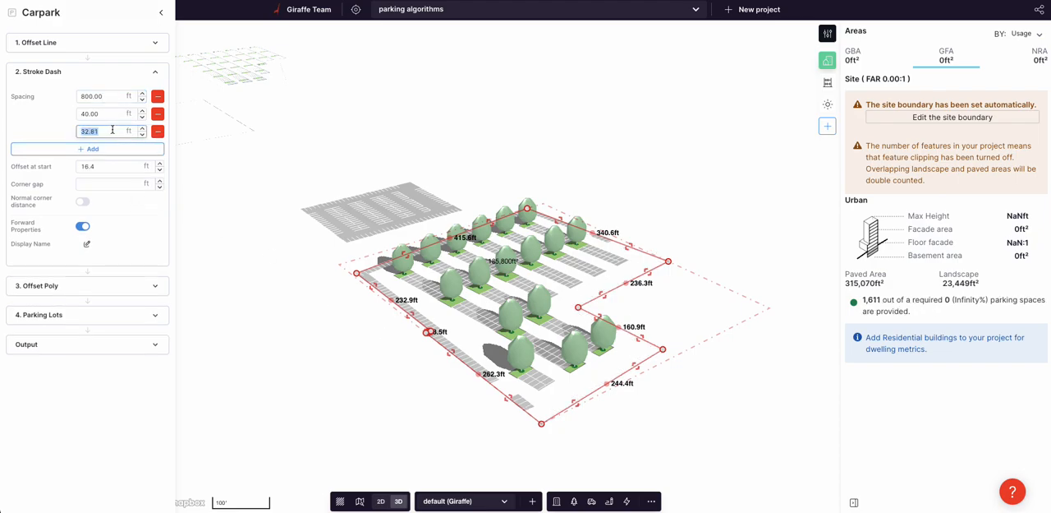
pyautogui.press('Return')
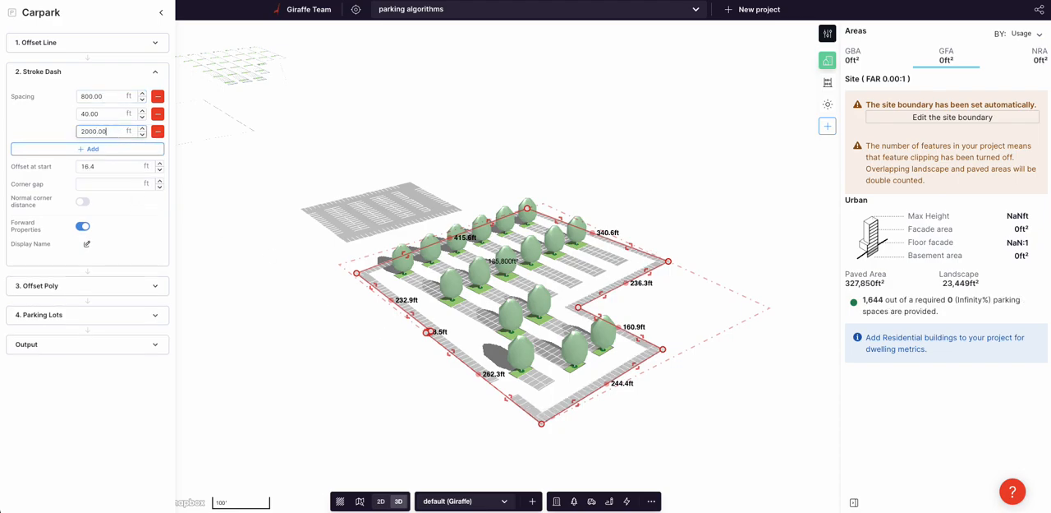
pyautogui.click(130, 96)
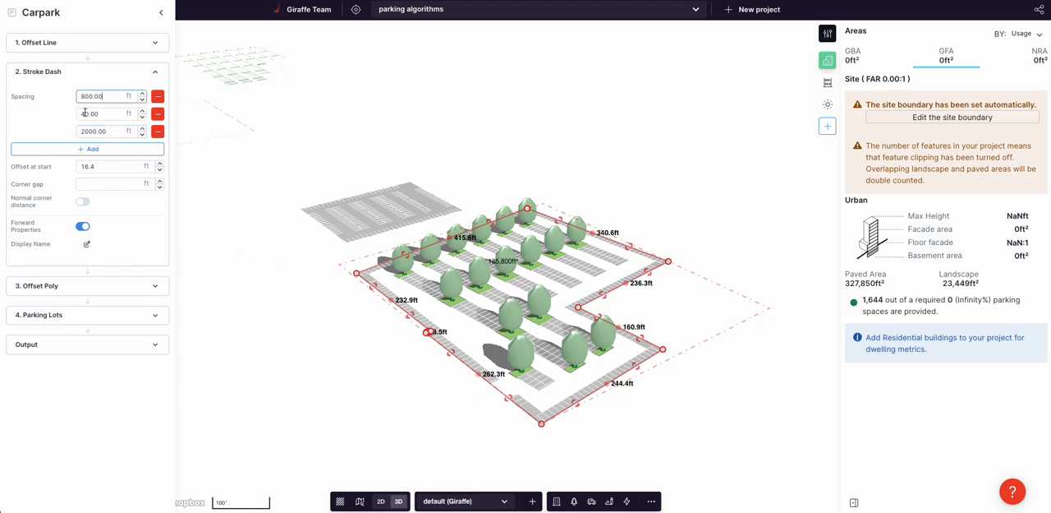
pyautogui.click(332, 332)
# Step: Move the L-shaped custom carpark farther away from the plain rectangular carpark in plan view
pyautogui.scroll(-3, 343, 331)
pyautogui.moveTo(344, 331); pyautogui.dragTo(366, 355, button='right')
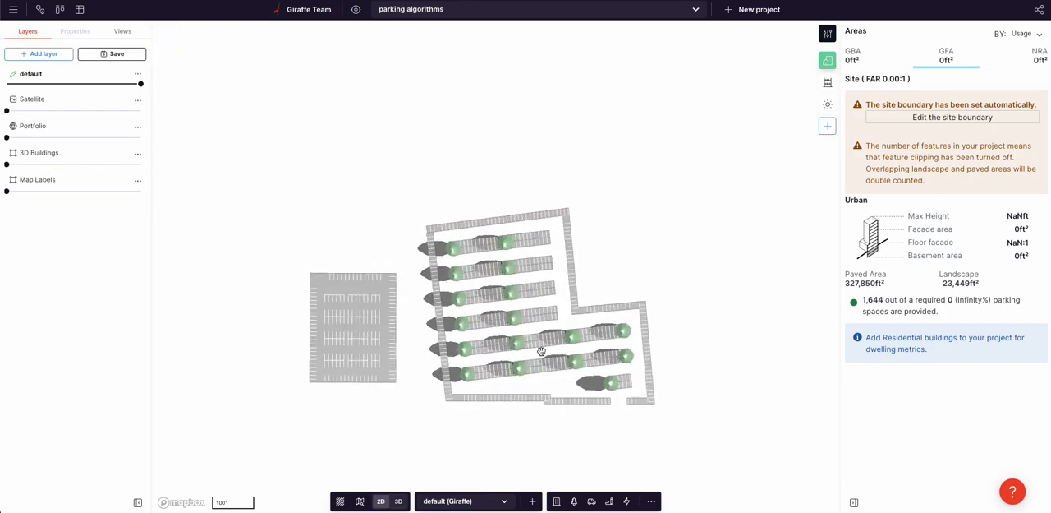
pyautogui.click(476, 348)
pyautogui.moveTo(497, 355); pyautogui.dragTo(582, 358)
pyautogui.click(480, 323)
pyautogui.moveTo(481, 323); pyautogui.dragTo(533, 362, button='right')
# Step: Move the plain rectangular carpark closer to the custom carpark in the 3D view and deselect it
pyautogui.scroll(4, 633, 321)
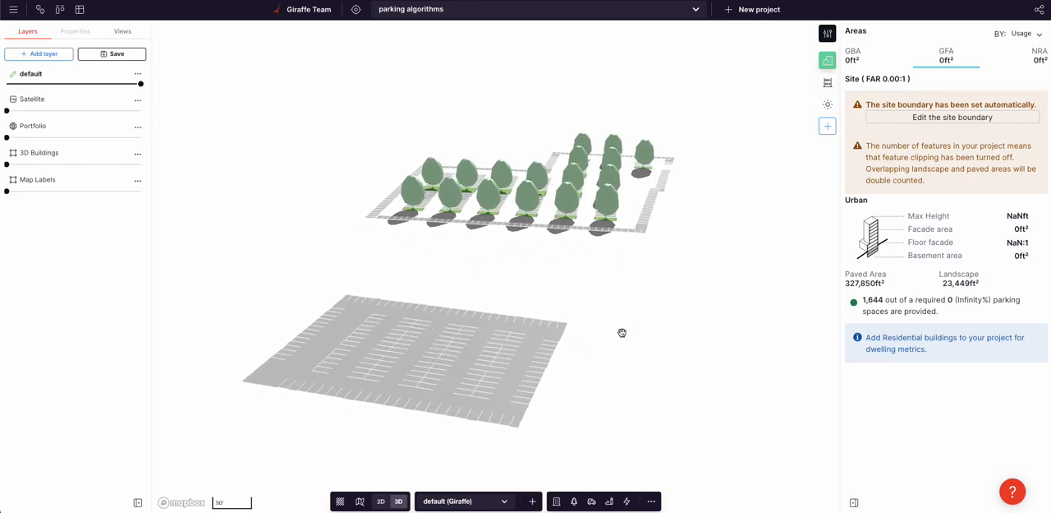
pyautogui.moveTo(600, 260); pyautogui.dragTo(506, 307, button='right')
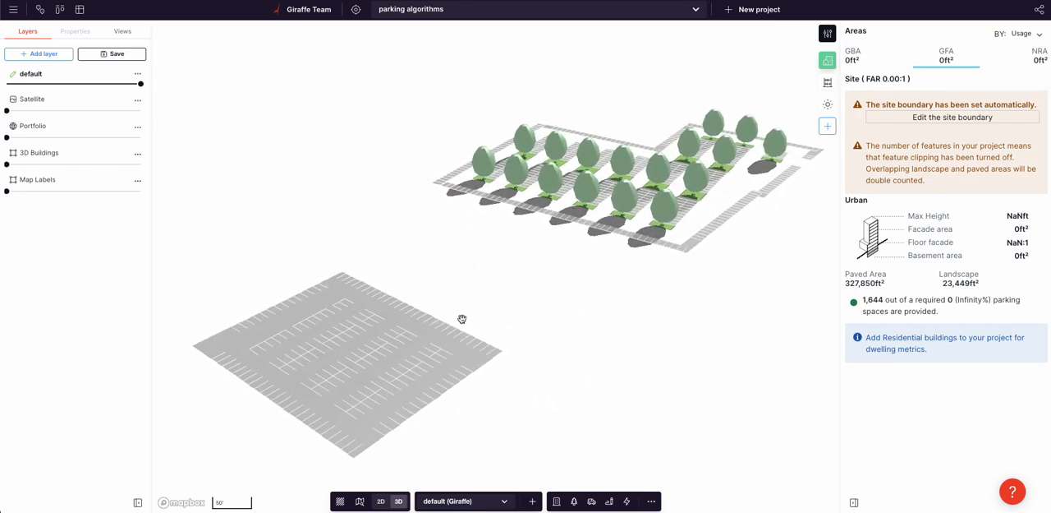
pyautogui.click(304, 346)
pyautogui.moveTo(305, 346); pyautogui.dragTo(391, 326)
pyautogui.click(670, 337)
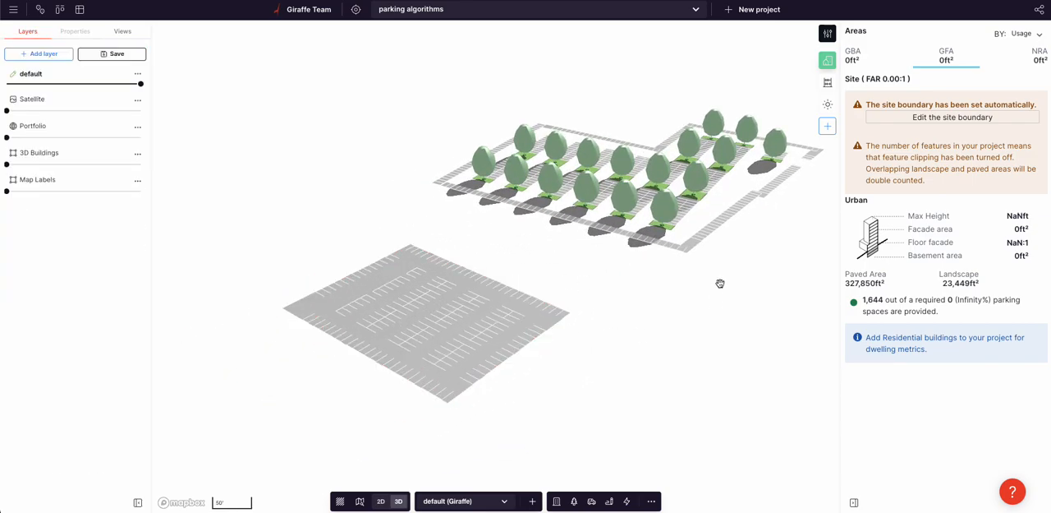